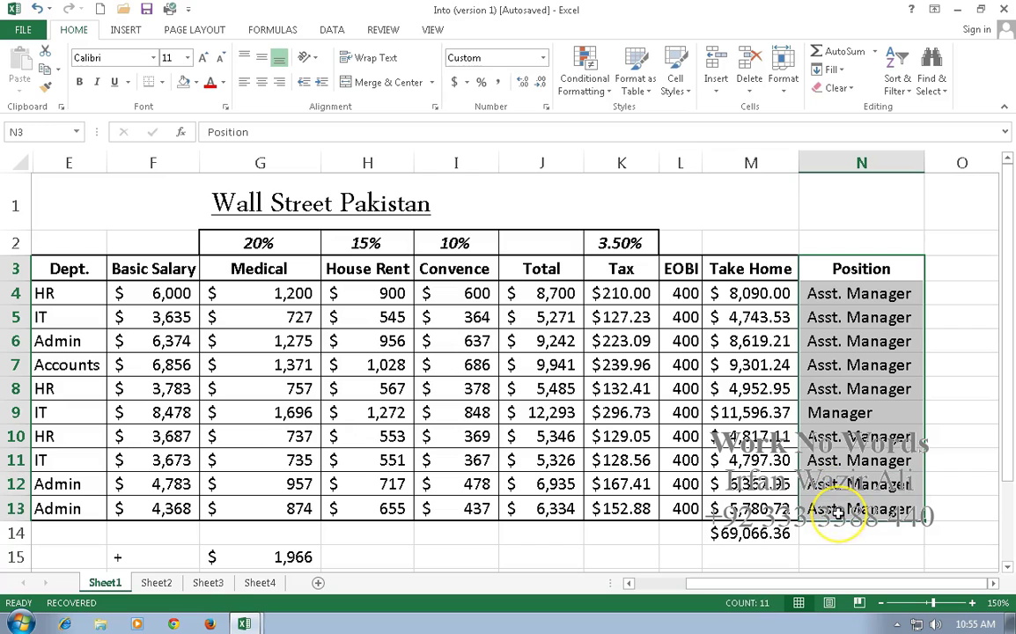
# Apply all borders and a thick box border to the salary table range A3:N13.
pyautogui.hotkey('ctrl', 'shift', 'Left')
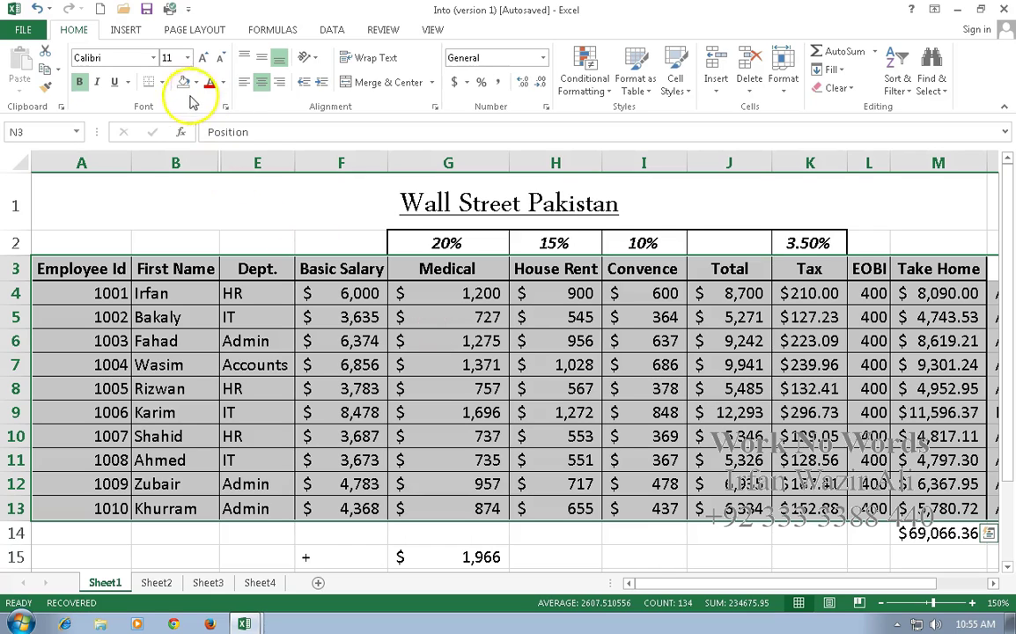
pyautogui.click(162, 83)
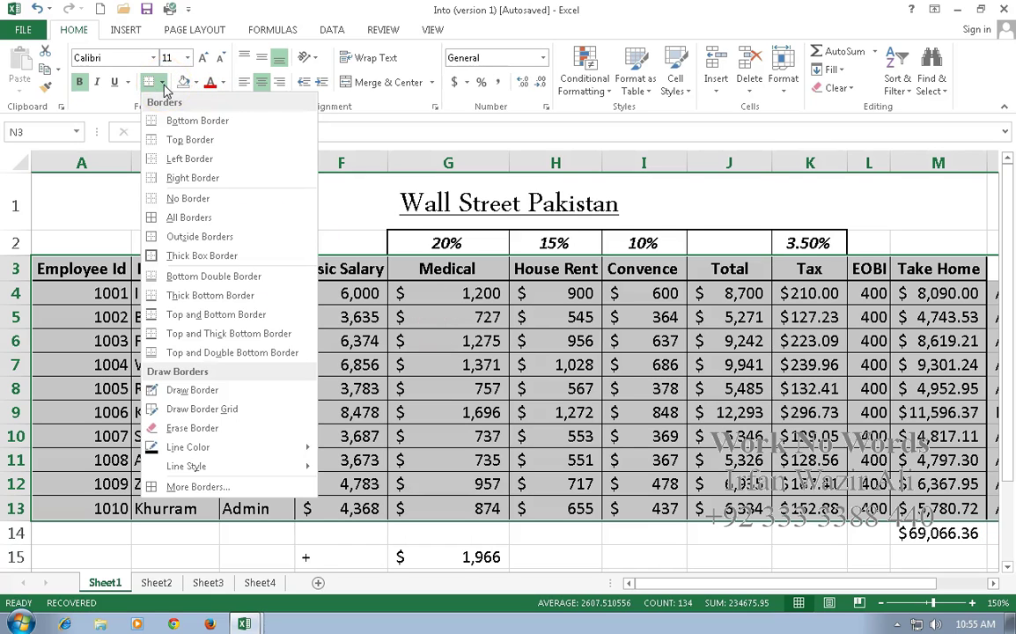
pyautogui.click(170, 217)
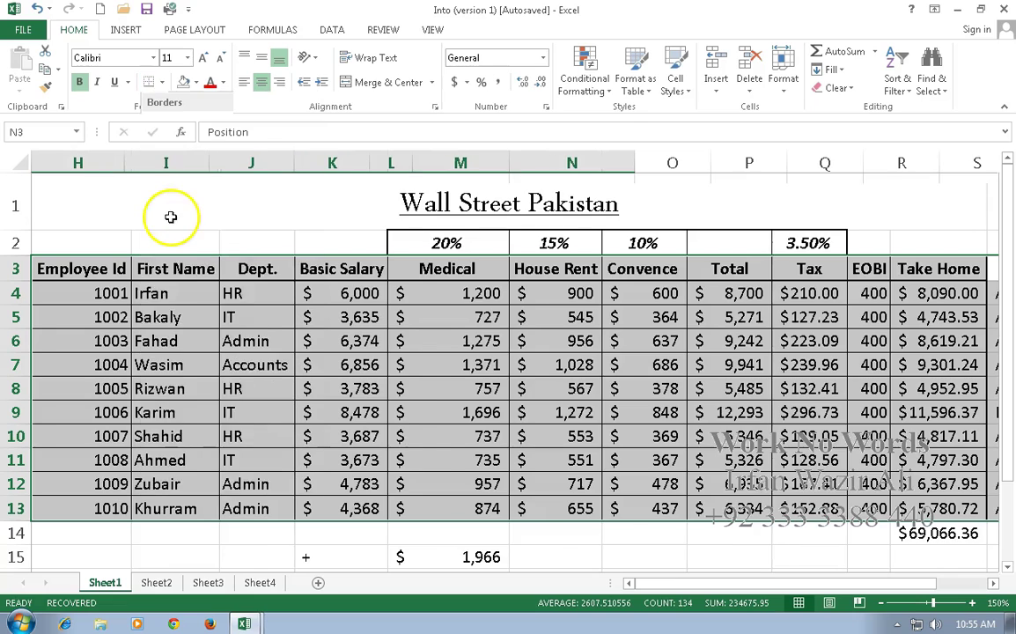
pyautogui.click(162, 83)
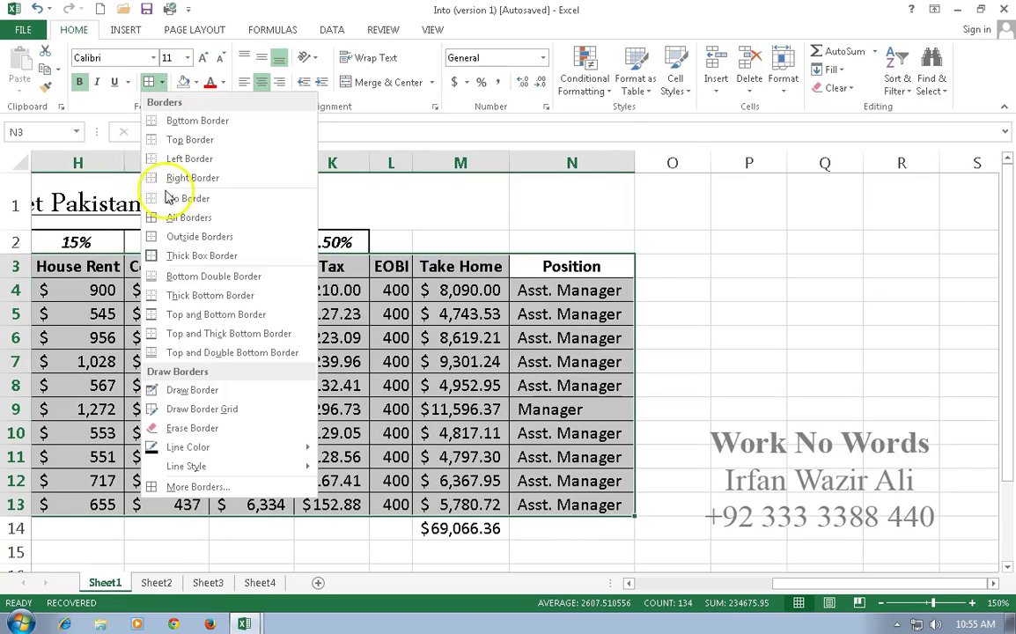
pyautogui.click(157, 254)
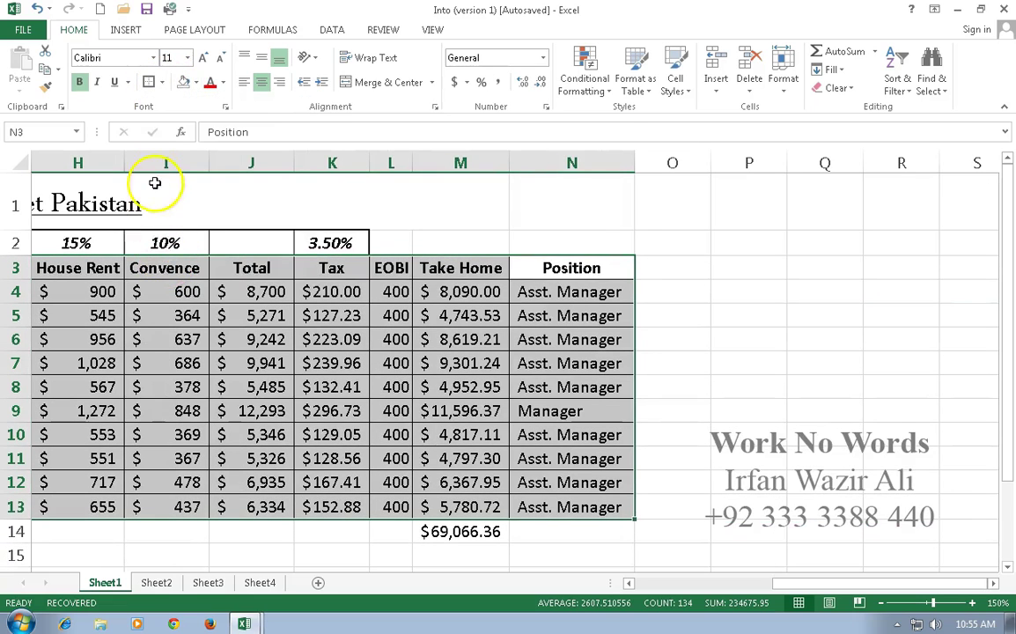
# Outline the header row from Employee Id to Position, A3:N3, with a thick box border.
pyautogui.click(583, 266)
pyautogui.hotkey('shift', 'Home')
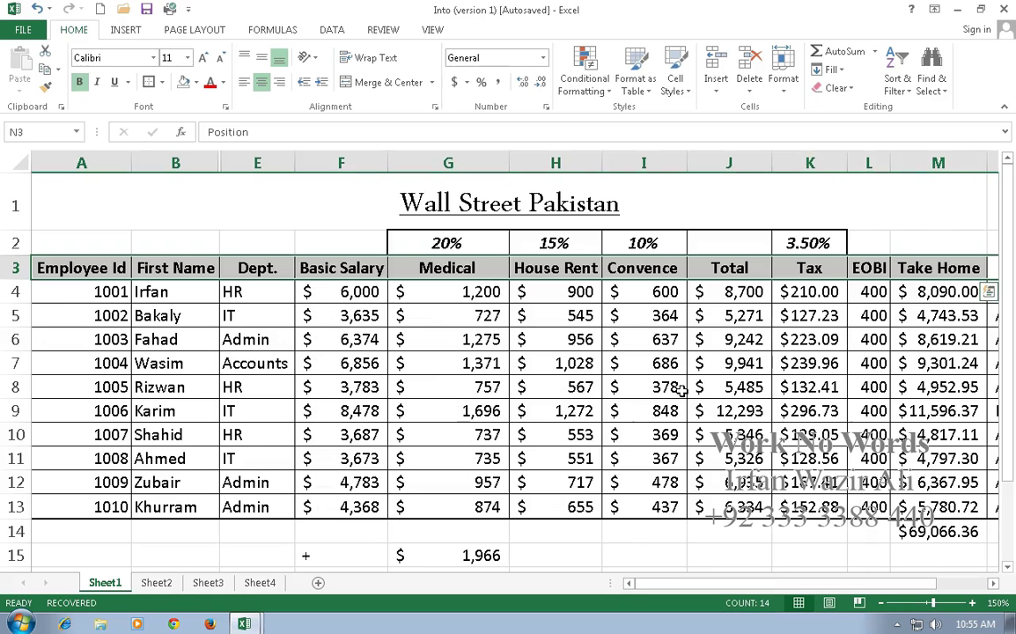
pyautogui.click(149, 82)
pyautogui.click(525, 421)
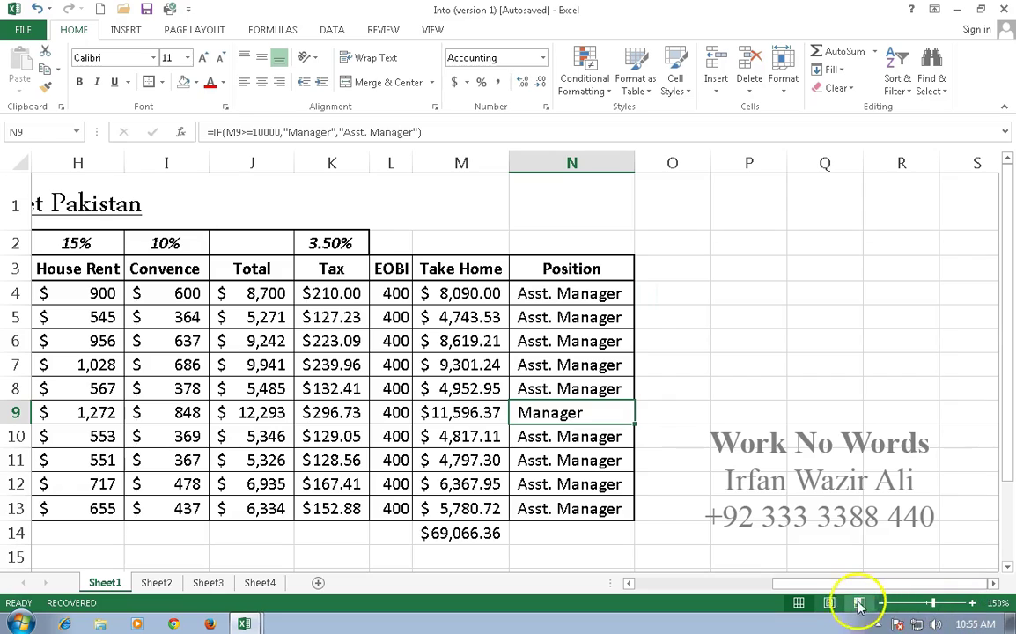
# Set columns A through N, including the hidden C and D, to an equal width of about 10.86.
pyautogui.moveTo(851, 585); pyautogui.dragTo(705, 588)
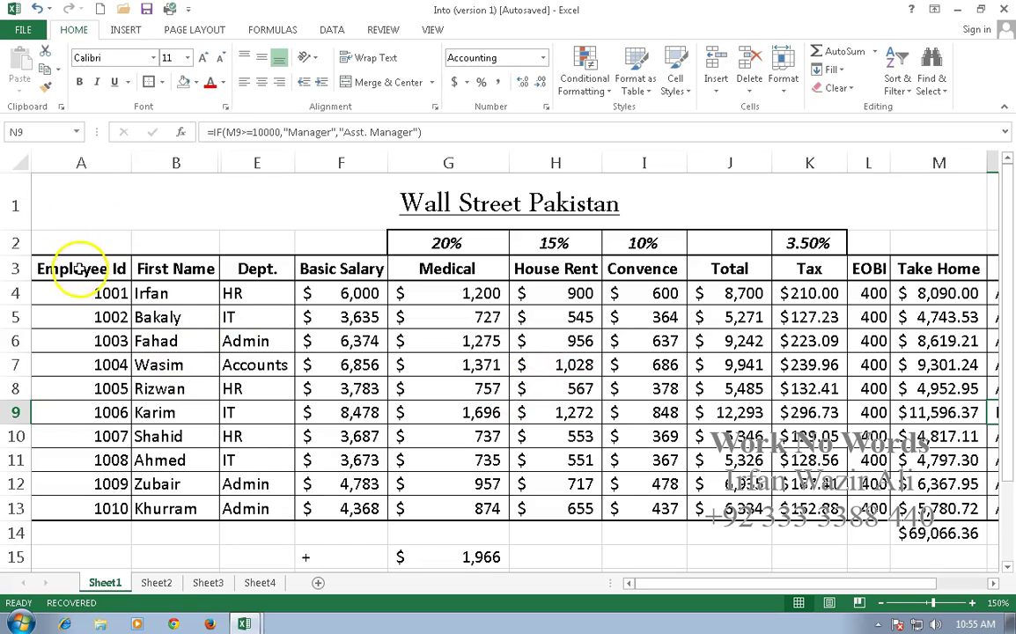
pyautogui.moveTo(84, 163); pyautogui.dragTo(834, 179)
pyautogui.moveTo(722, 163); pyautogui.dragTo(723, 163)
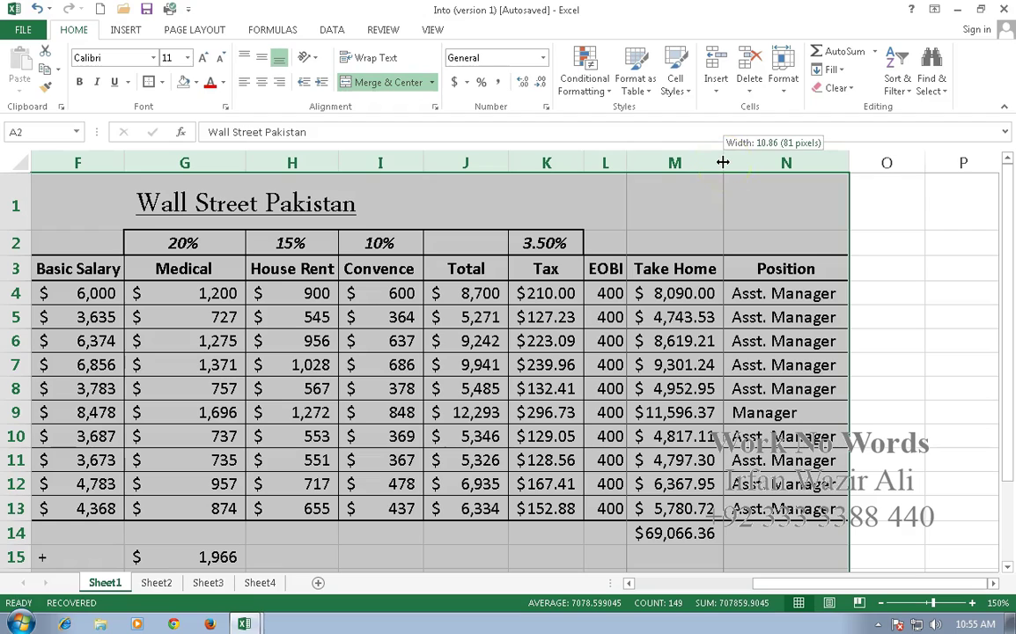
pyautogui.moveTo(722, 162); pyautogui.dragTo(723, 163)
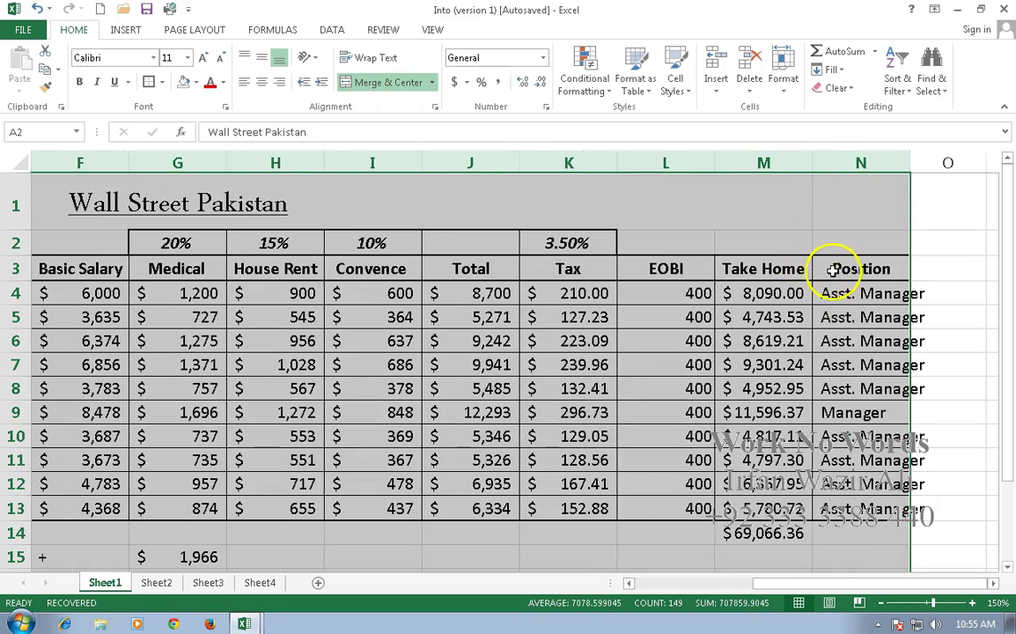
# AutoFit the width of the Position column N to its contents.
pyautogui.moveTo(819, 585); pyautogui.dragTo(851, 594)
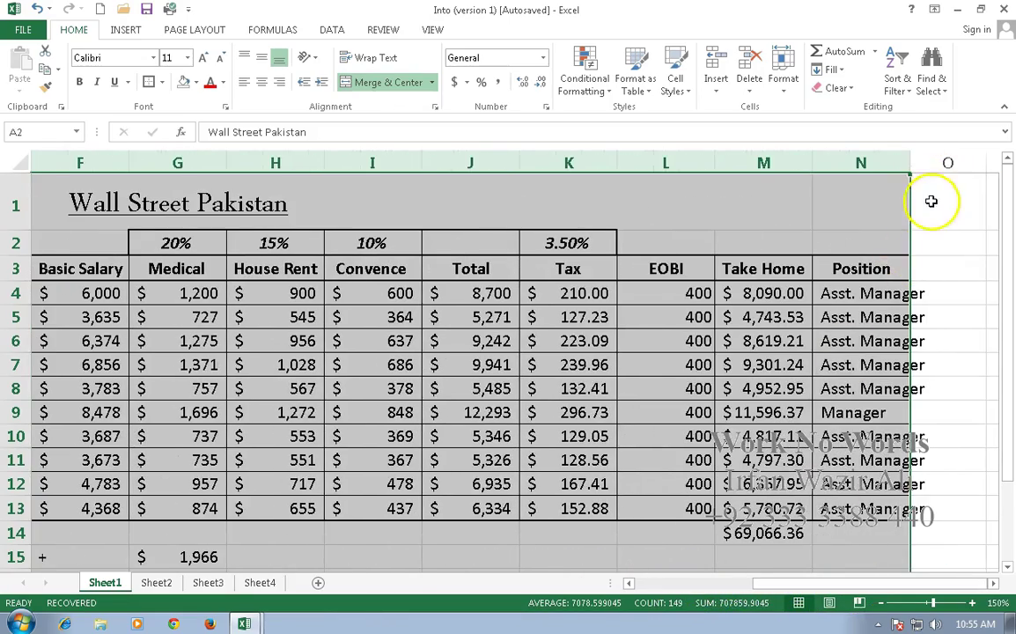
pyautogui.click(931, 201)
pyautogui.doubleClick(911, 163)
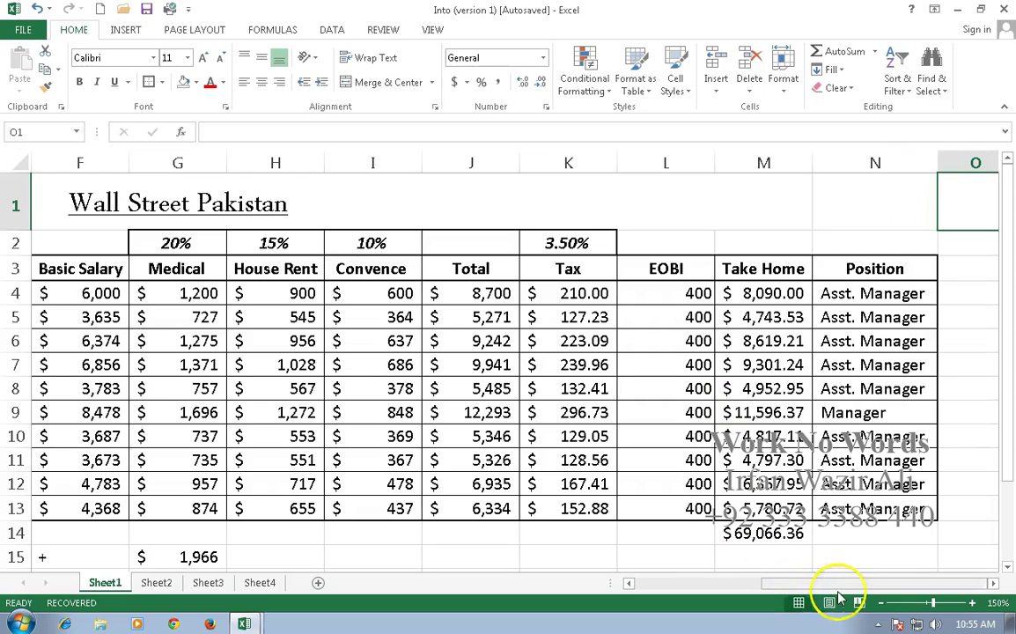
# Delete the contents of the arithmetic examples below the salary table, range F15:H20.
pyautogui.moveTo(884, 587); pyautogui.dragTo(696, 594)
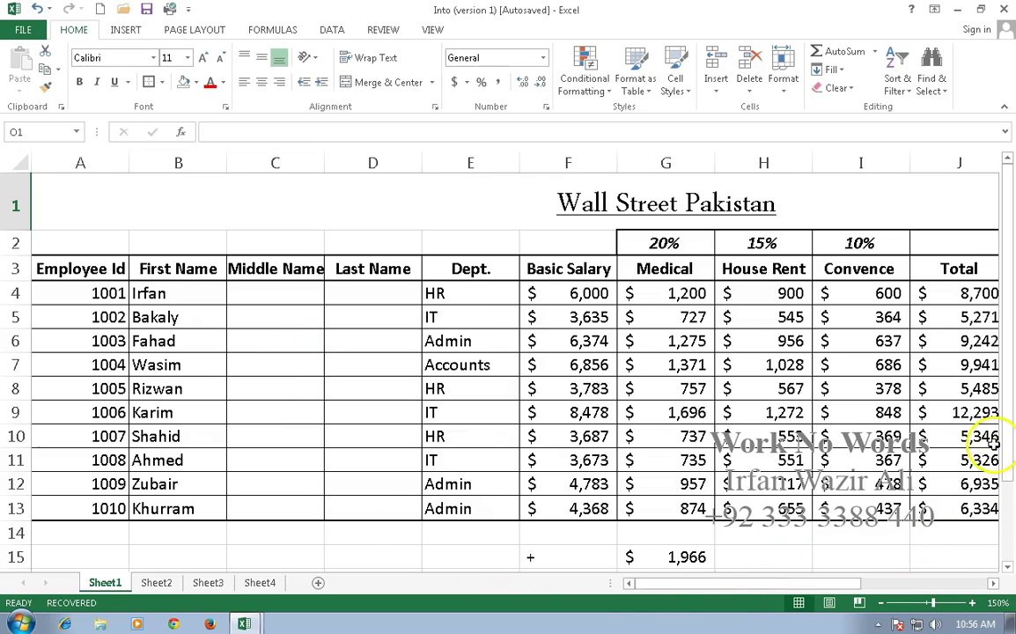
pyautogui.moveTo(1009, 460); pyautogui.dragTo(1005, 525)
pyautogui.moveTo(531, 426); pyautogui.dragTo(724, 547)
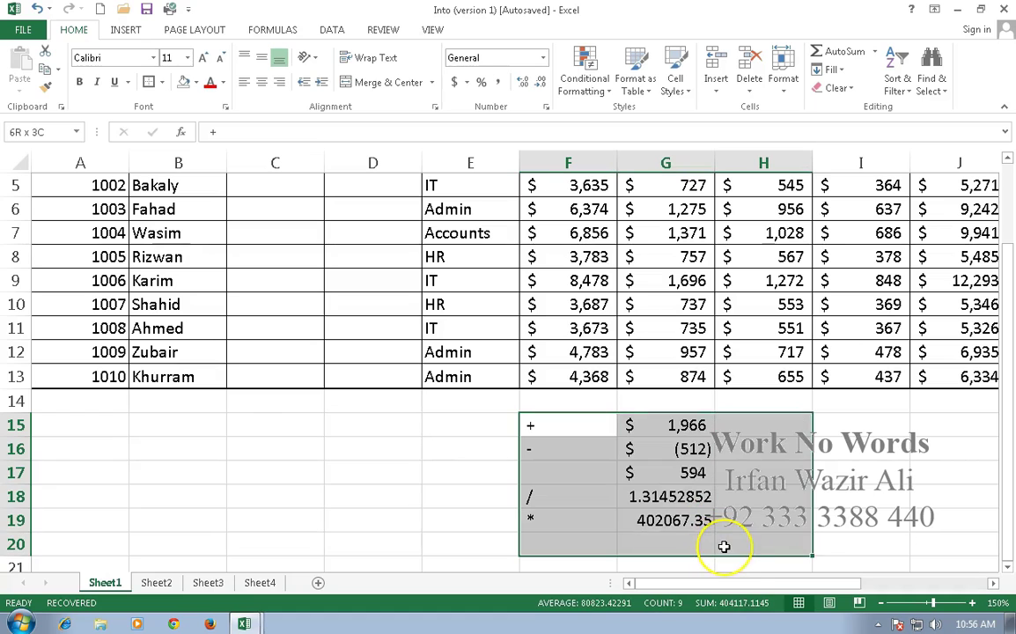
pyautogui.press('Delete')
# Format the range A3:N13 as a table with headers, using the medium style with a blue header and gray banded rows.
pyautogui.moveTo(1007, 488); pyautogui.dragTo(1013, 362)
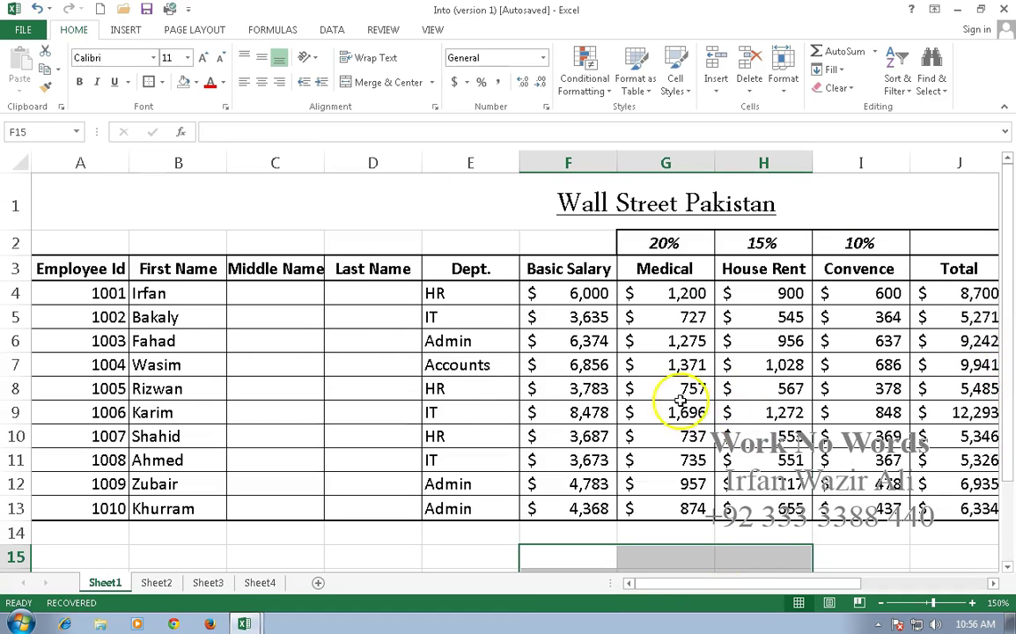
pyautogui.click(79, 264)
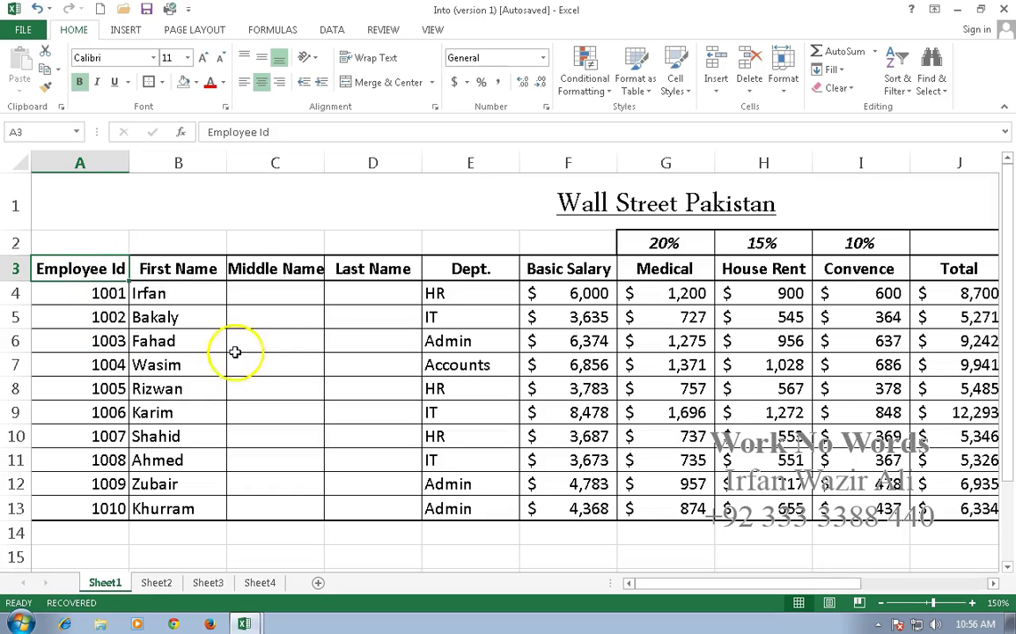
pyautogui.hotkey('ctrl', 'shift', 'Right')
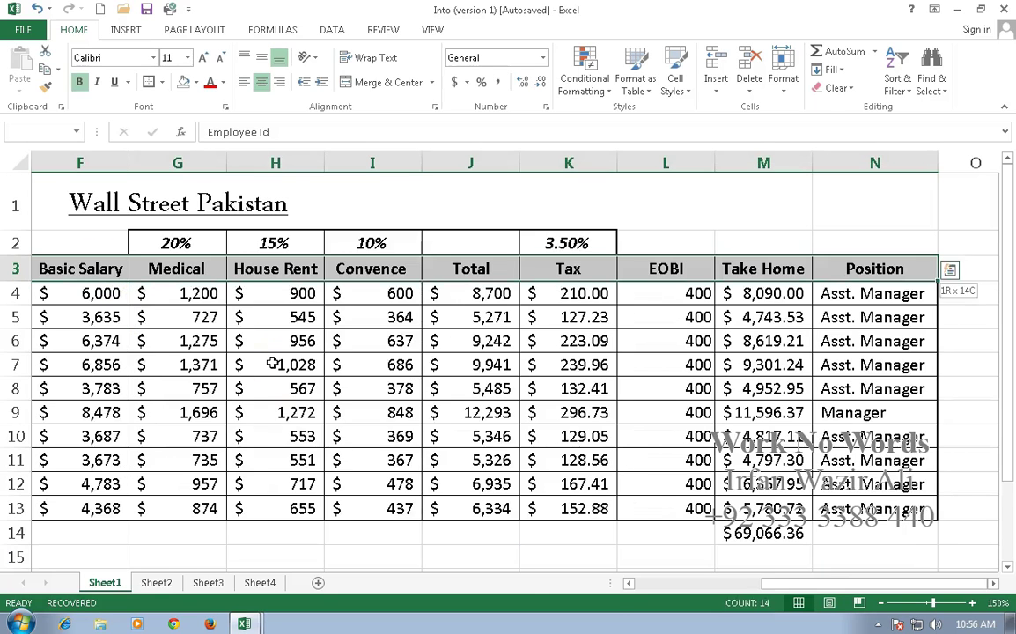
pyautogui.hotkey('ctrl', 'shift', 'Down')
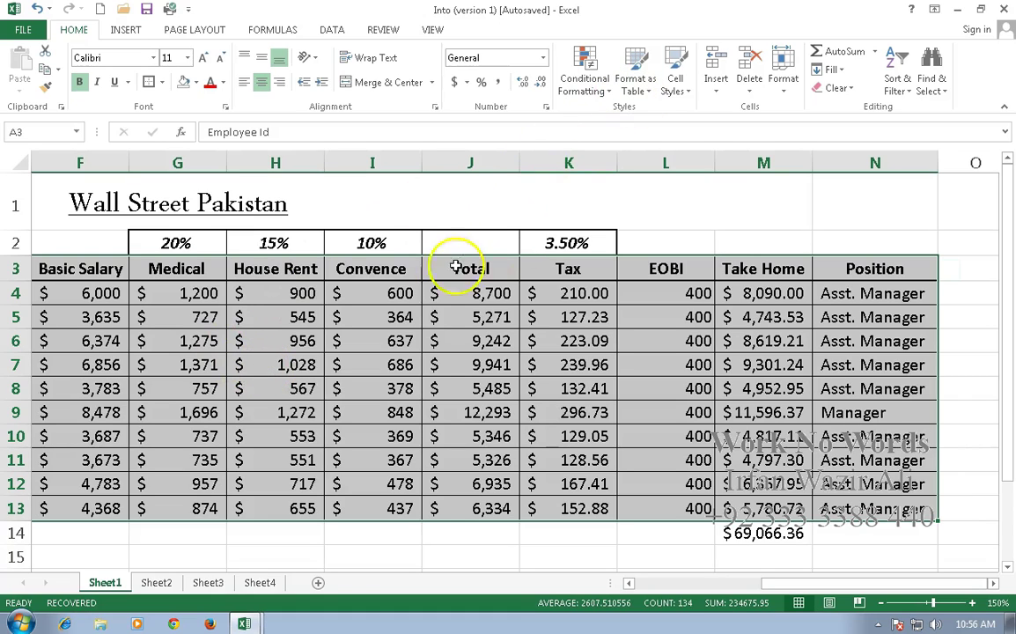
pyautogui.click(638, 85)
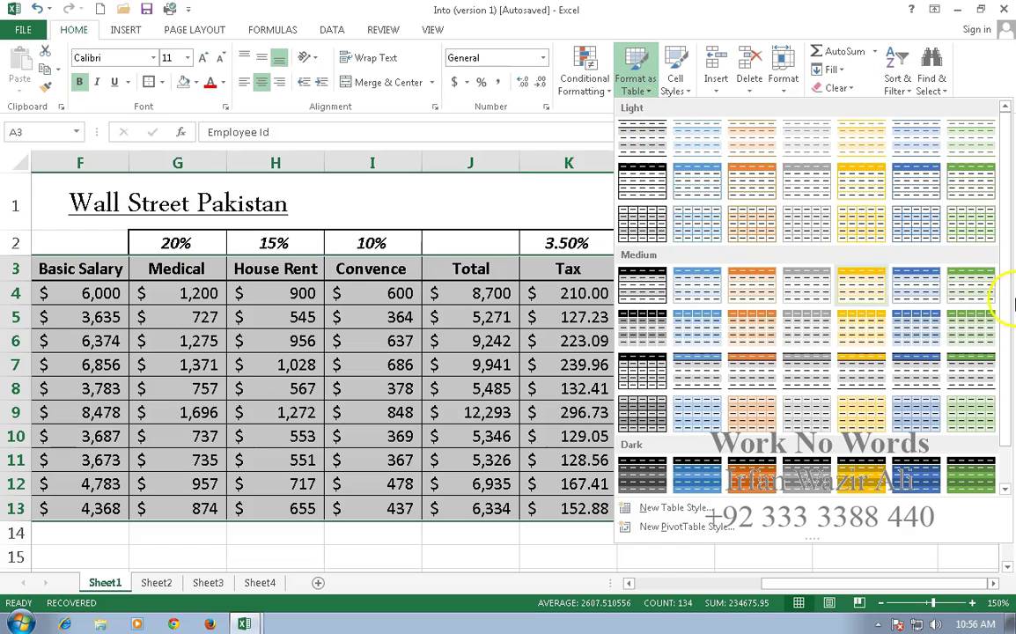
pyautogui.moveTo(1005, 324); pyautogui.dragTo(1004, 294)
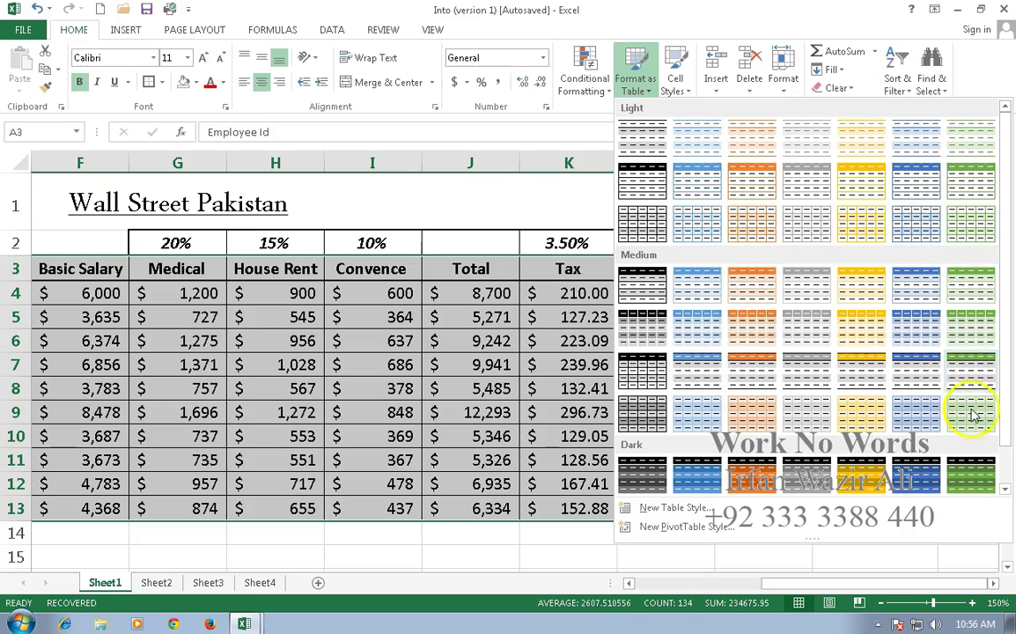
pyautogui.scroll(-1, 986, 431)
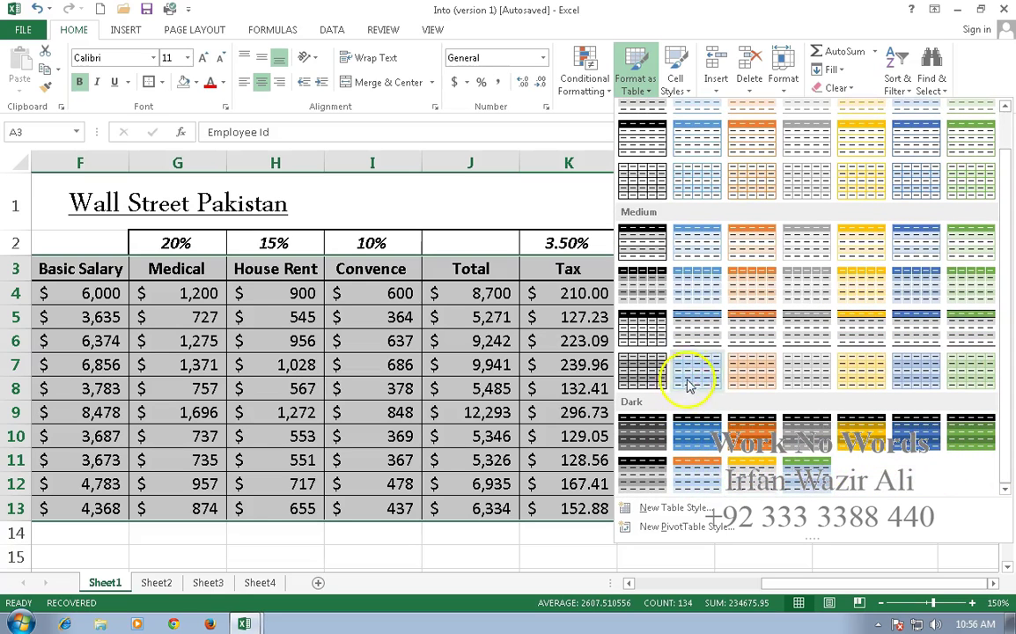
pyautogui.click(696, 330)
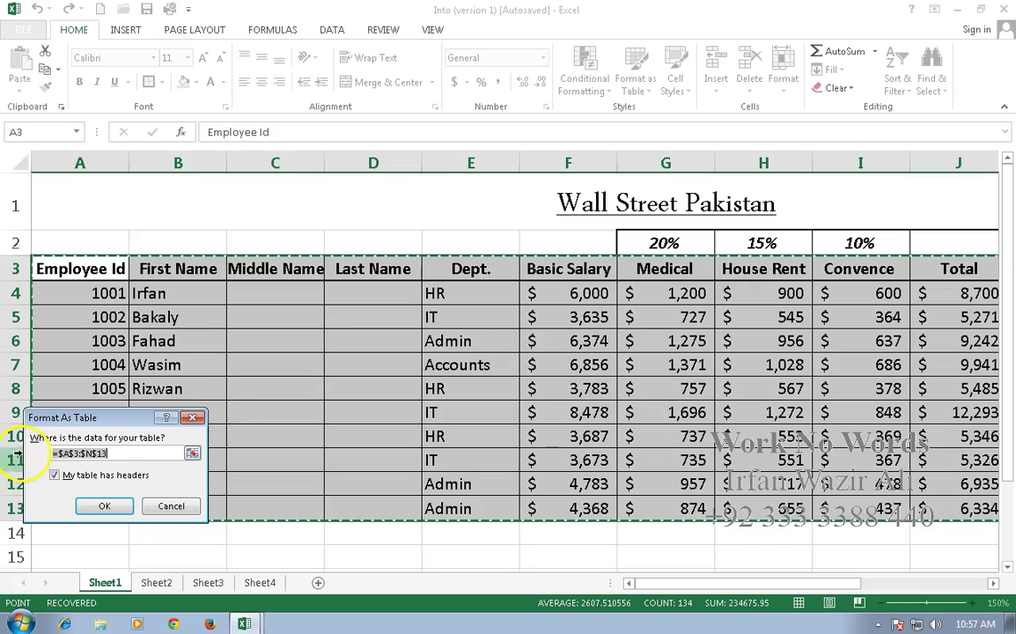
pyautogui.moveTo(48, 453); pyautogui.dragTo(105, 452)
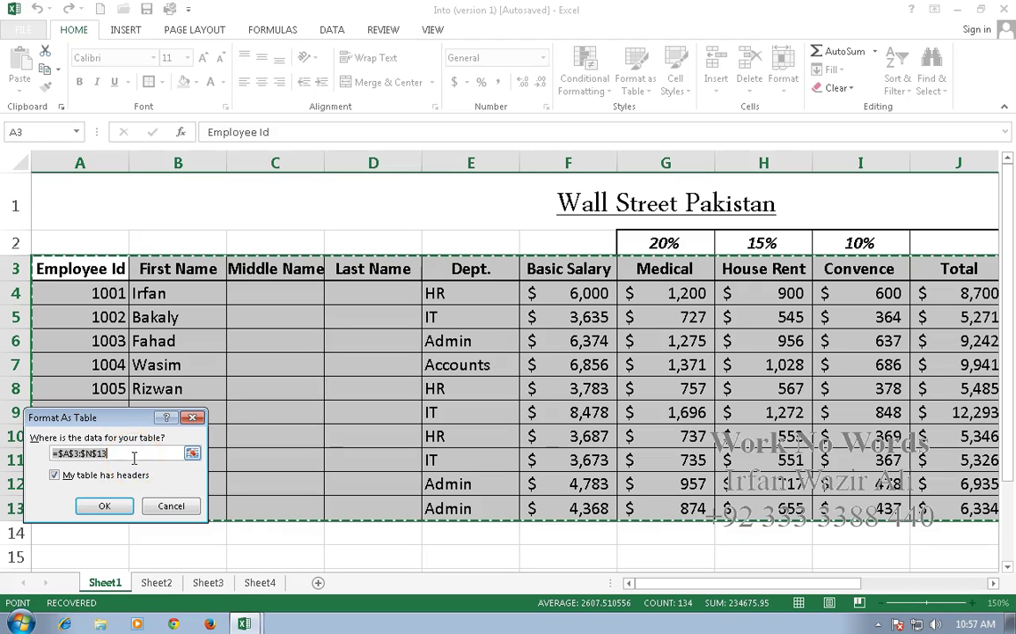
pyautogui.click(105, 507)
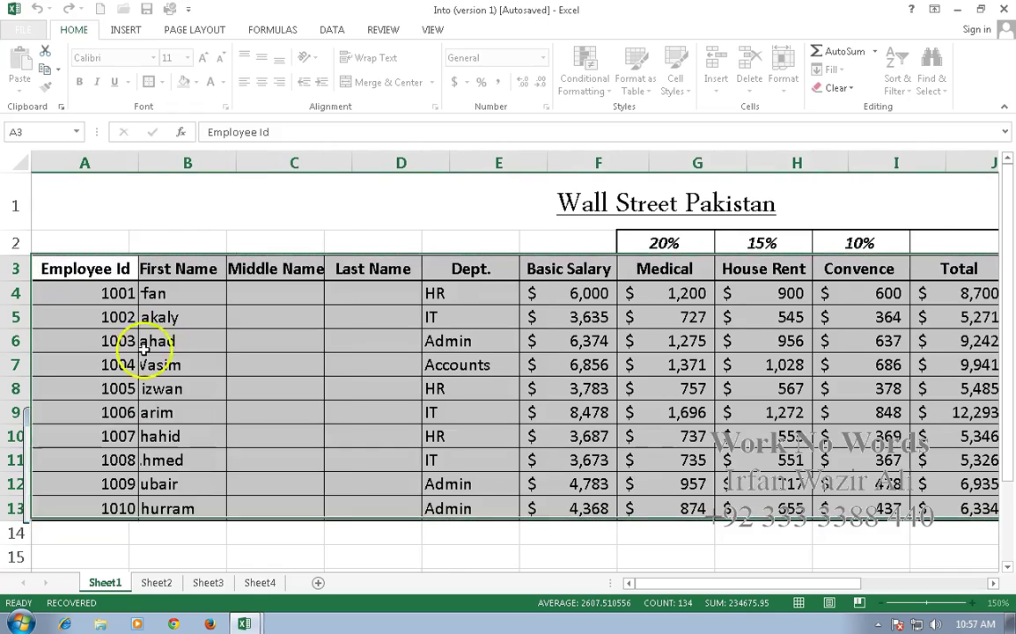
pyautogui.click(308, 308)
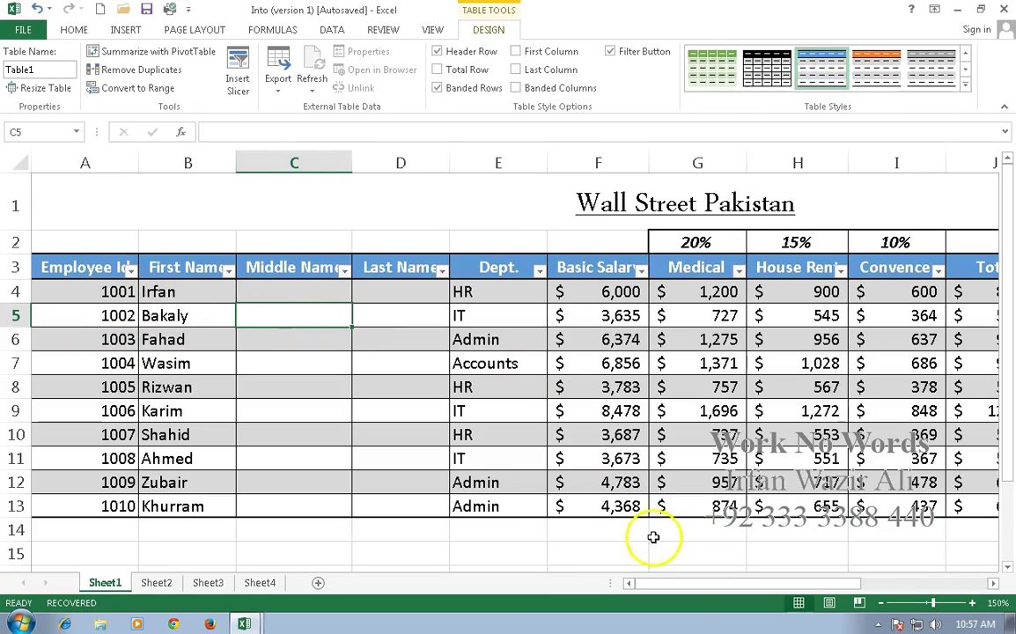
# Turn off the filter to remove the filter arrows from the table's header row.
pyautogui.moveTo(698, 588); pyautogui.dragTo(666, 602)
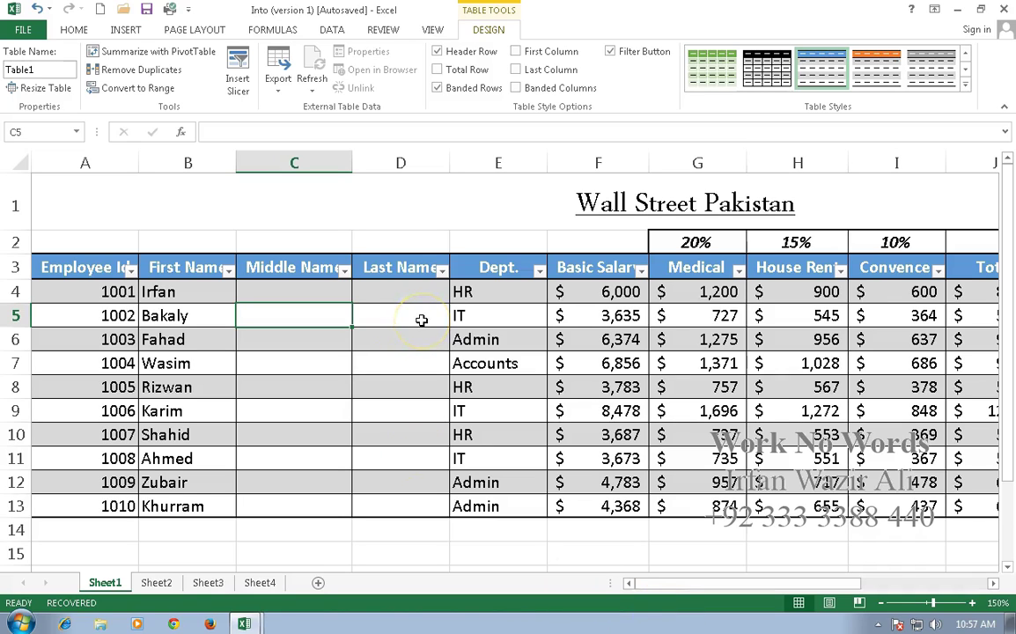
pyautogui.click(405, 268)
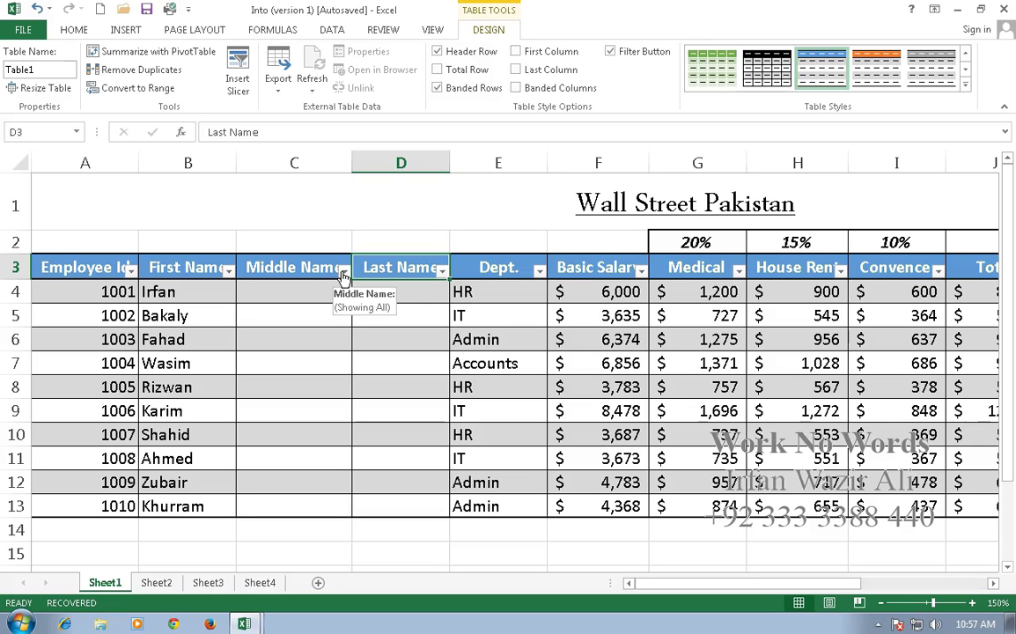
pyautogui.click(335, 29)
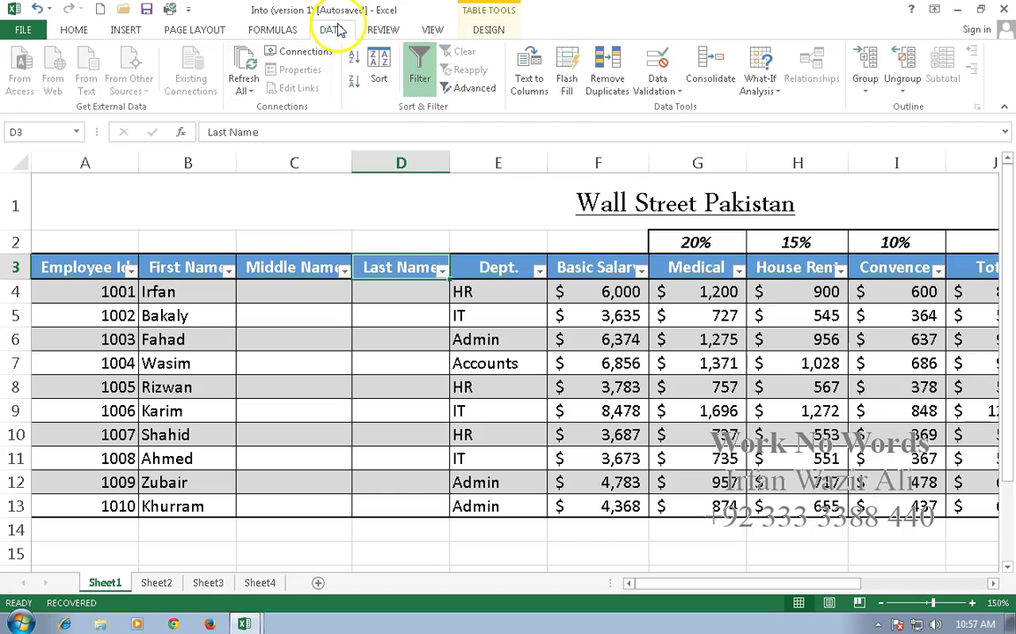
pyautogui.click(419, 62)
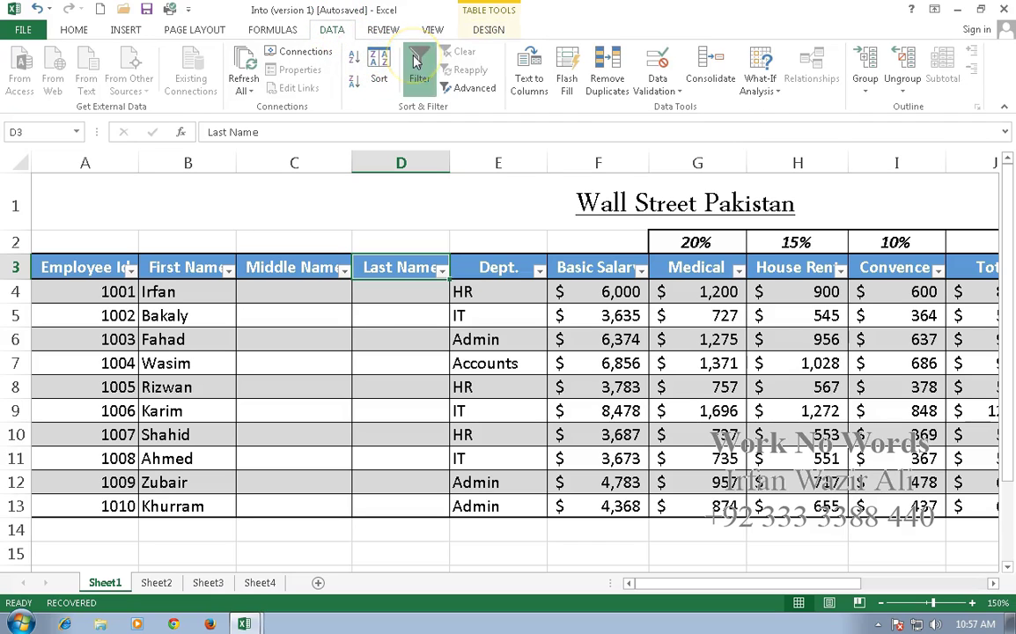
pyautogui.click(382, 341)
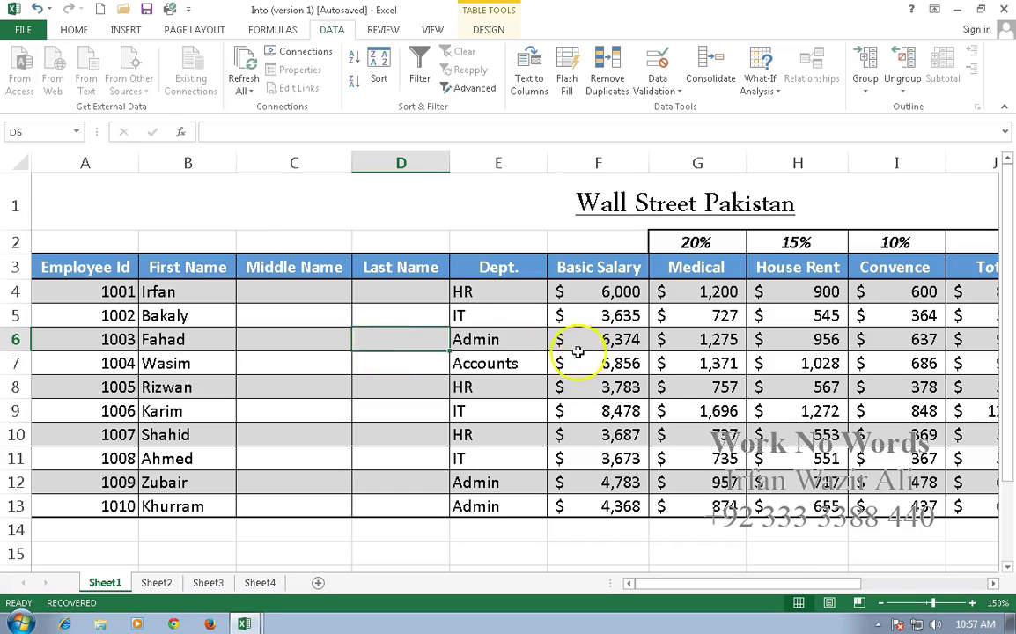
pyautogui.click(535, 363)
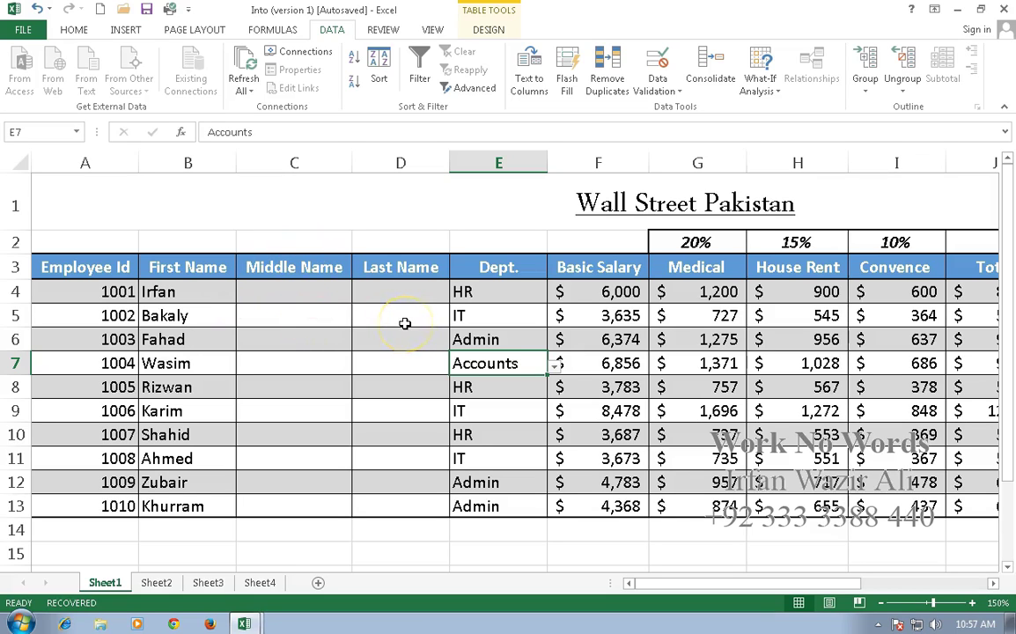
pyautogui.click(596, 315)
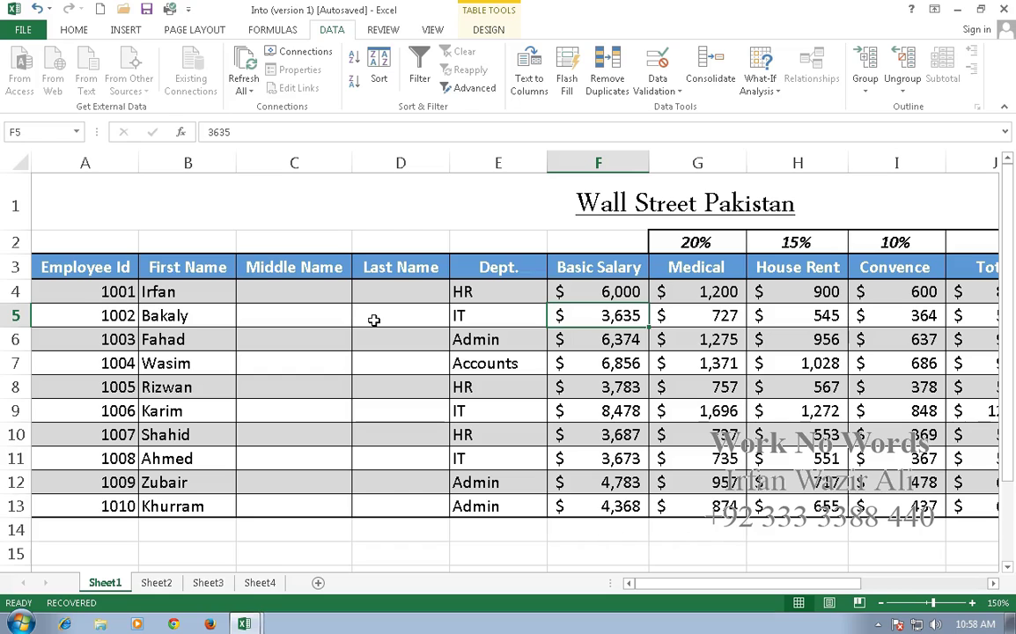
# Delete the empty Middle Name and Last Name columns, C and D.
pyautogui.moveTo(297, 165); pyautogui.dragTo(381, 163)
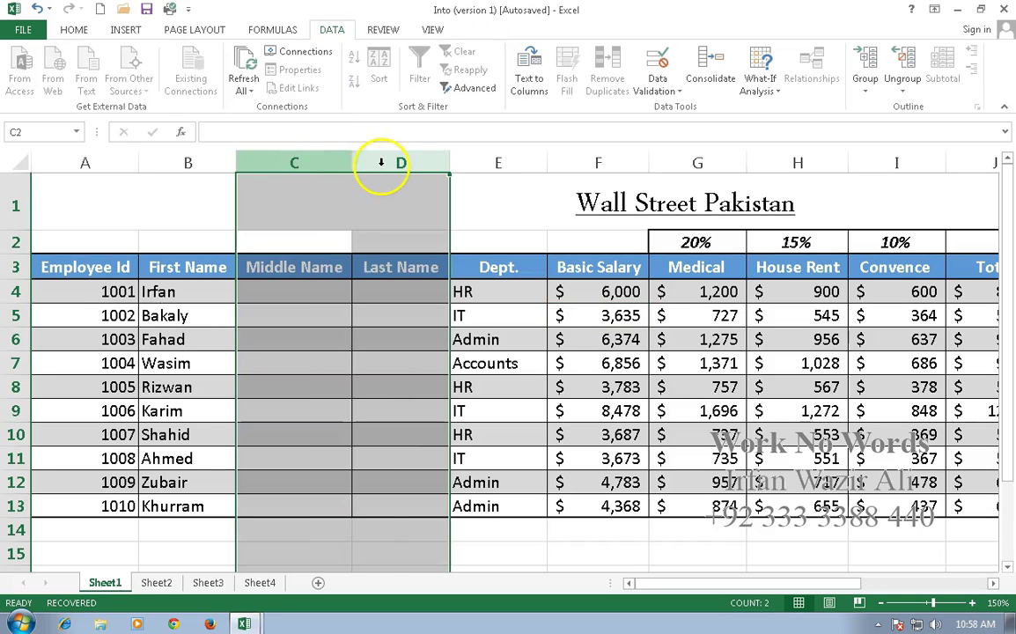
pyautogui.rightClick(384, 169)
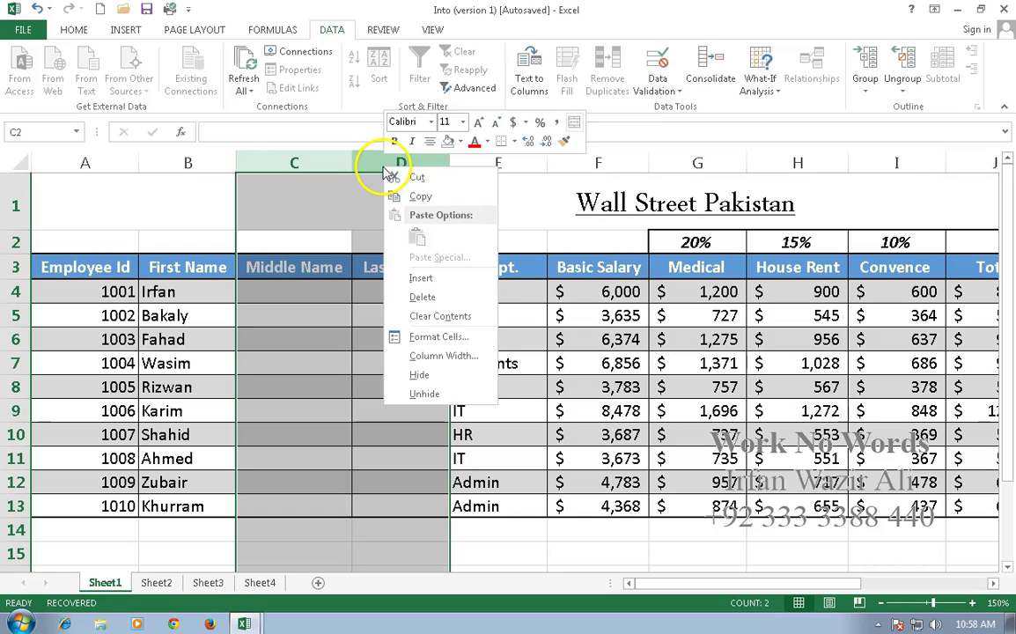
pyautogui.click(421, 297)
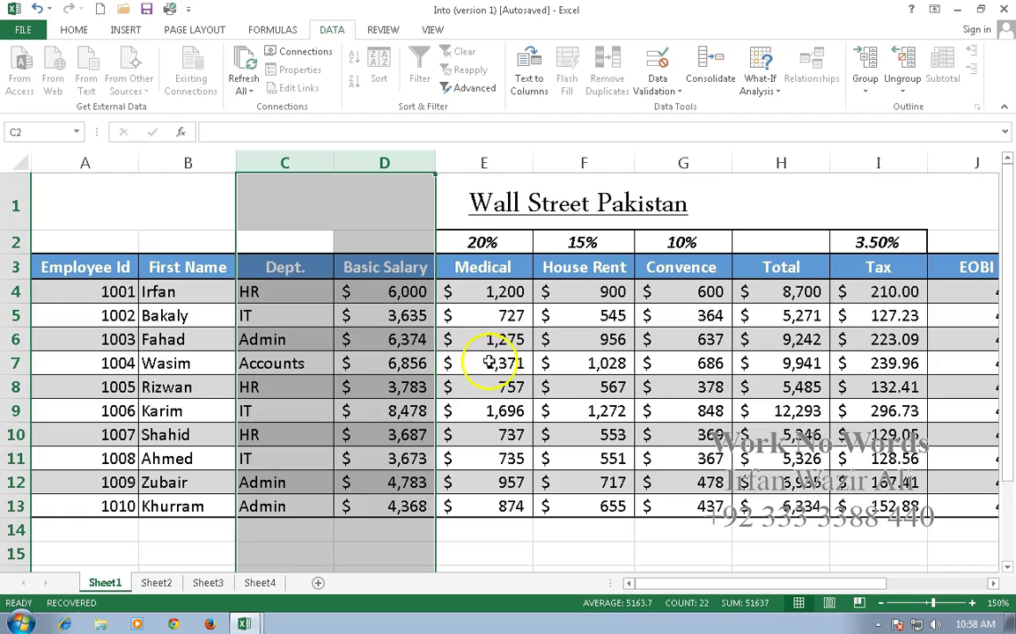
# Insert a new column before the Dept. column and set its header in C3 to "Last Name".
pyautogui.click(490, 363)
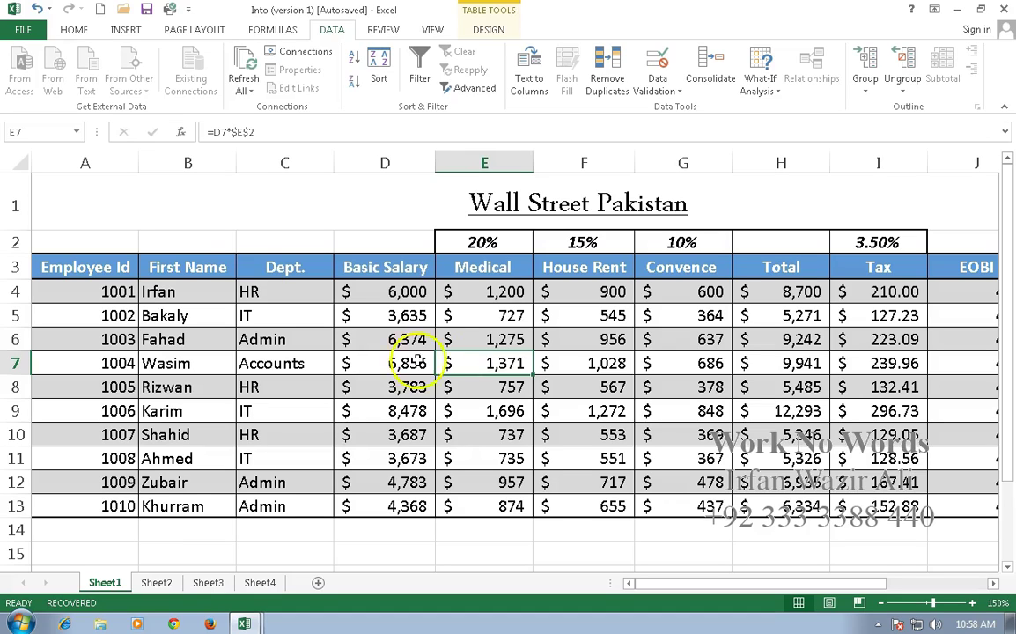
pyautogui.rightClick(285, 167)
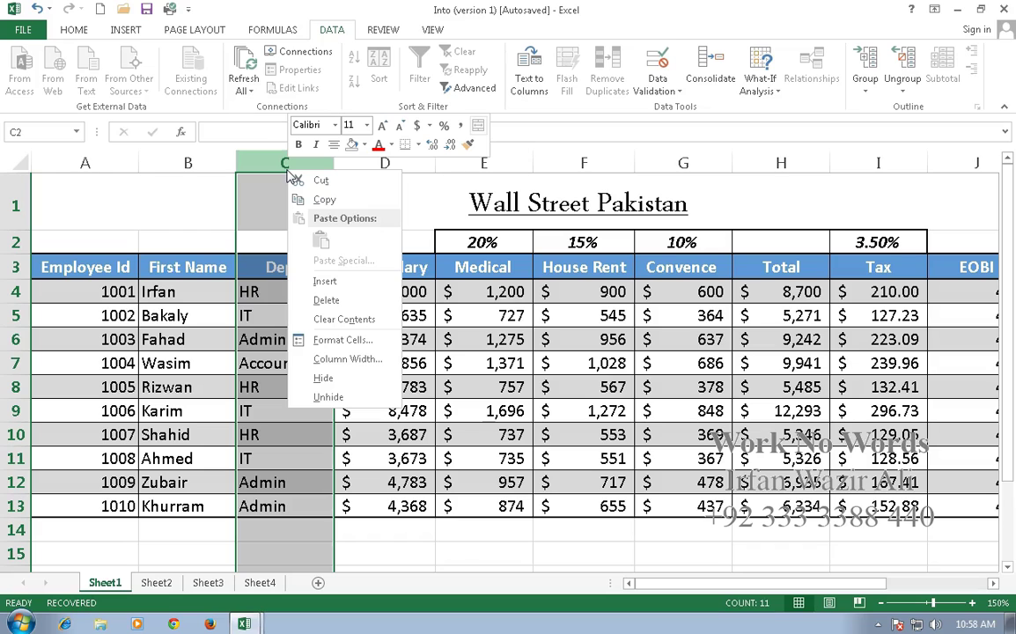
pyautogui.click(331, 283)
pyautogui.click(293, 267)
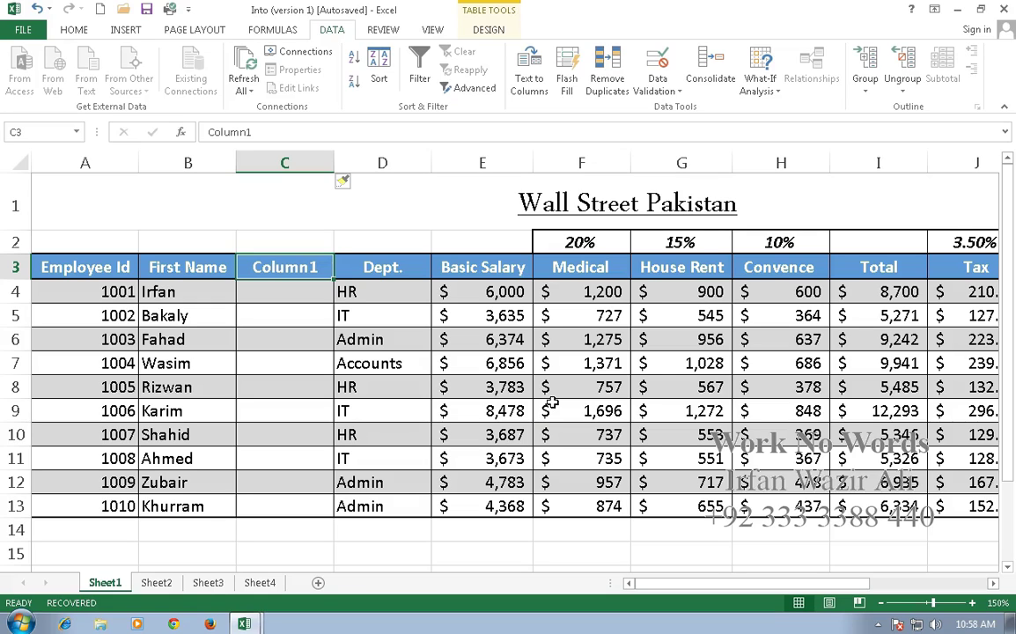
pyautogui.write('Last')
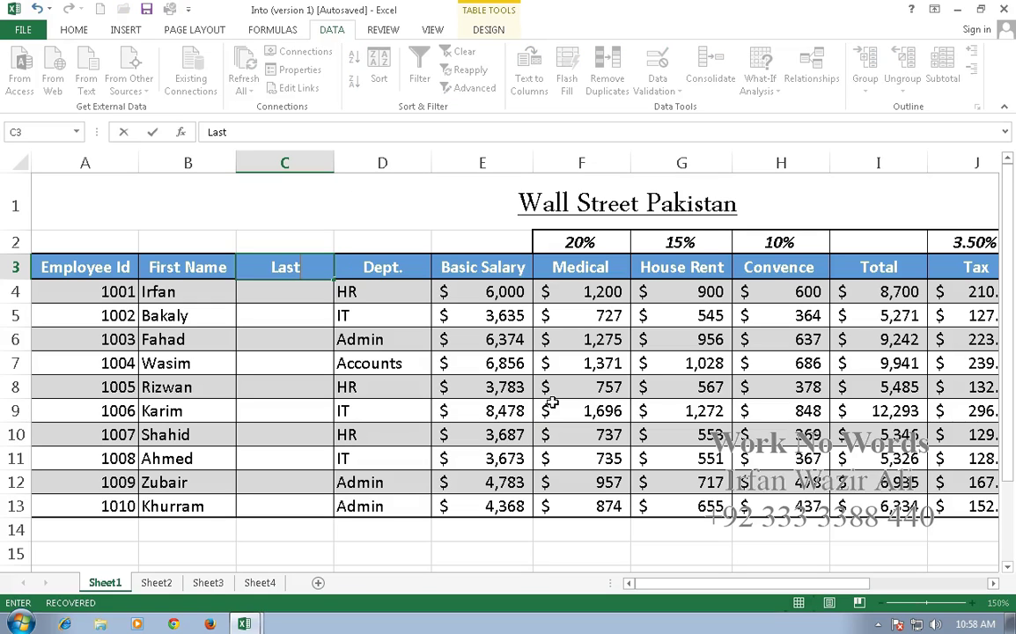
pyautogui.write(' Name')
pyautogui.press('BackSpace')
pyautogui.write('me')
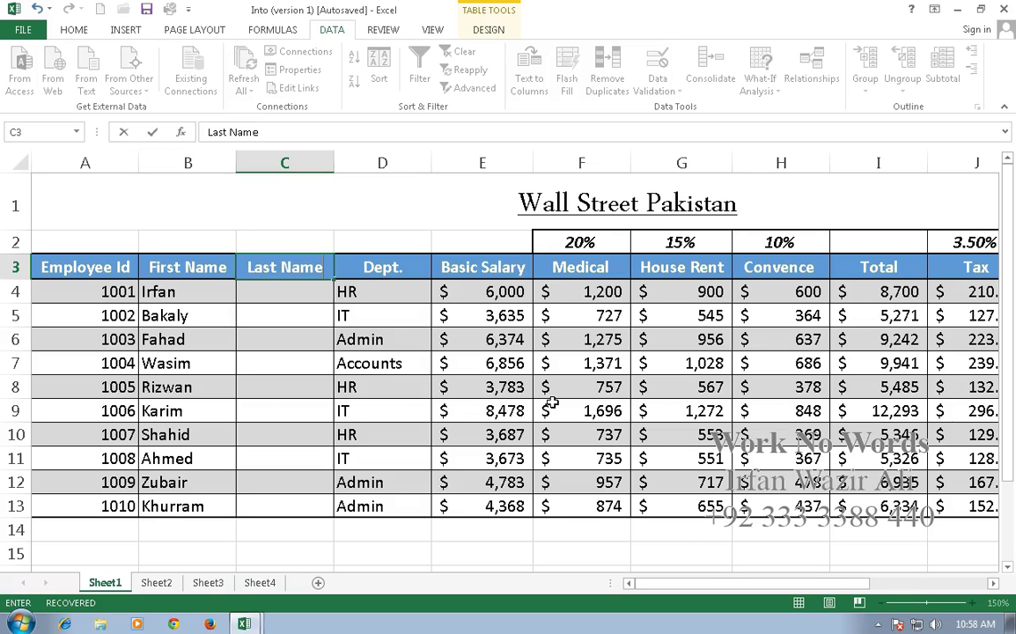
pyautogui.press('Return')
# Enter the last names of the first two employees in cells C4 and C5.
pyautogui.write('Syed')
pyautogui.press('Return')
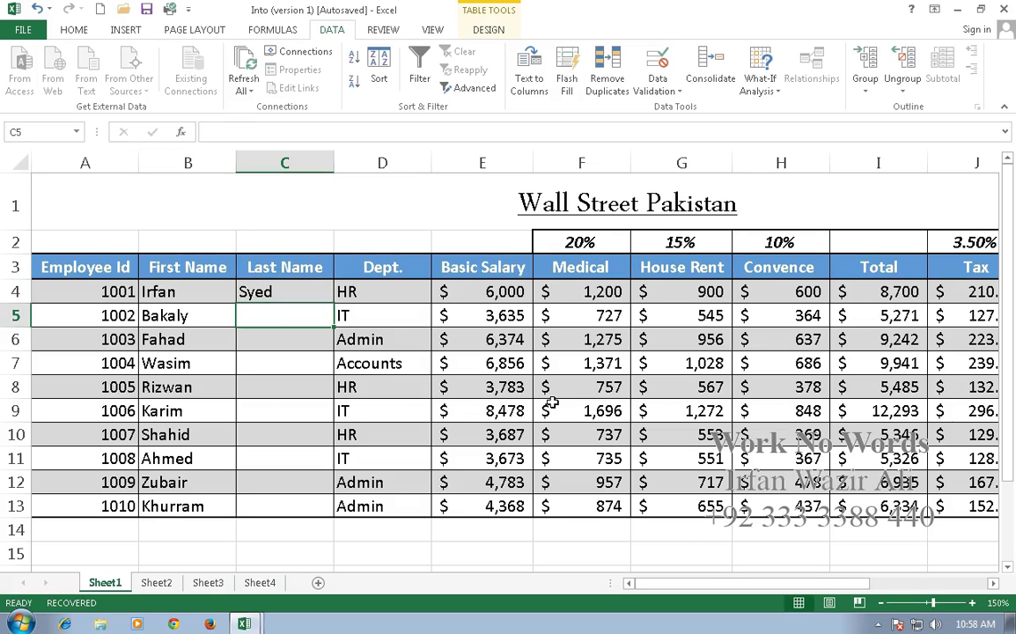
pyautogui.write('Syed')
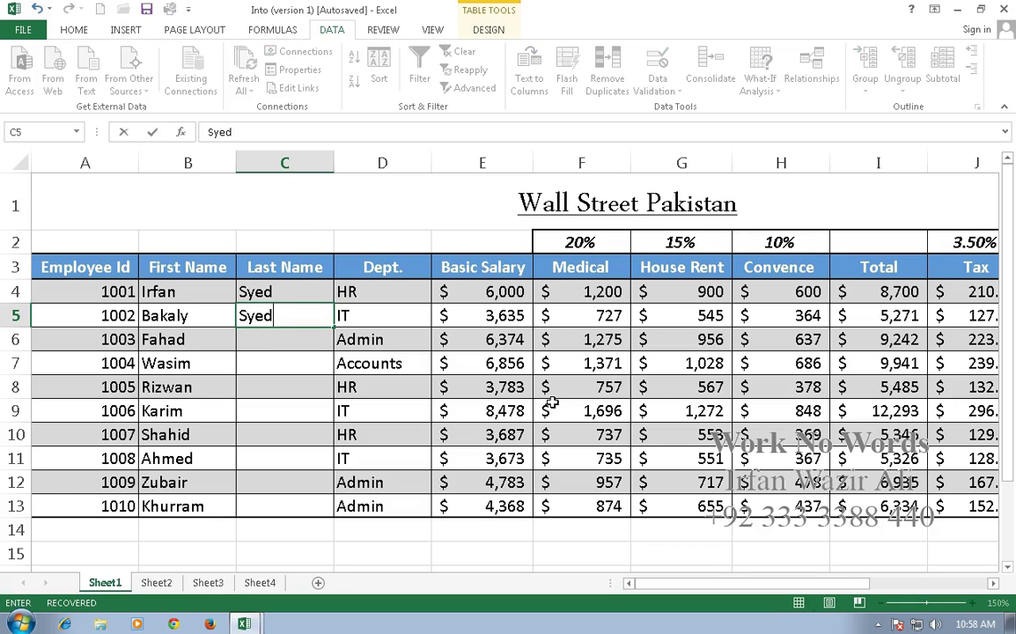
pyautogui.press('Return')
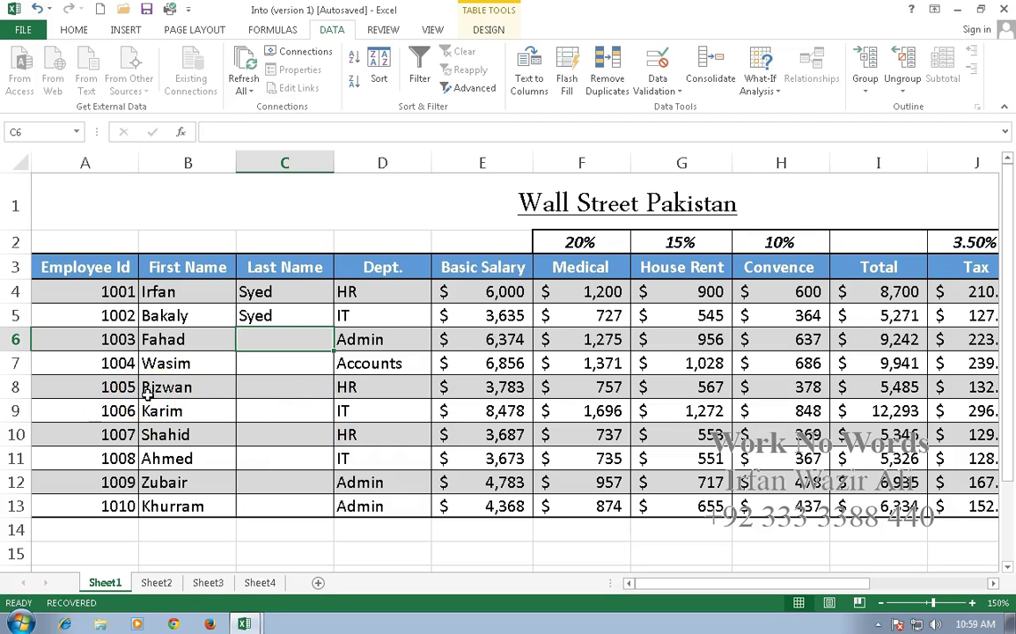
# Delete the employee record in row 8, and undo that row deletion.
pyautogui.click(97, 388)
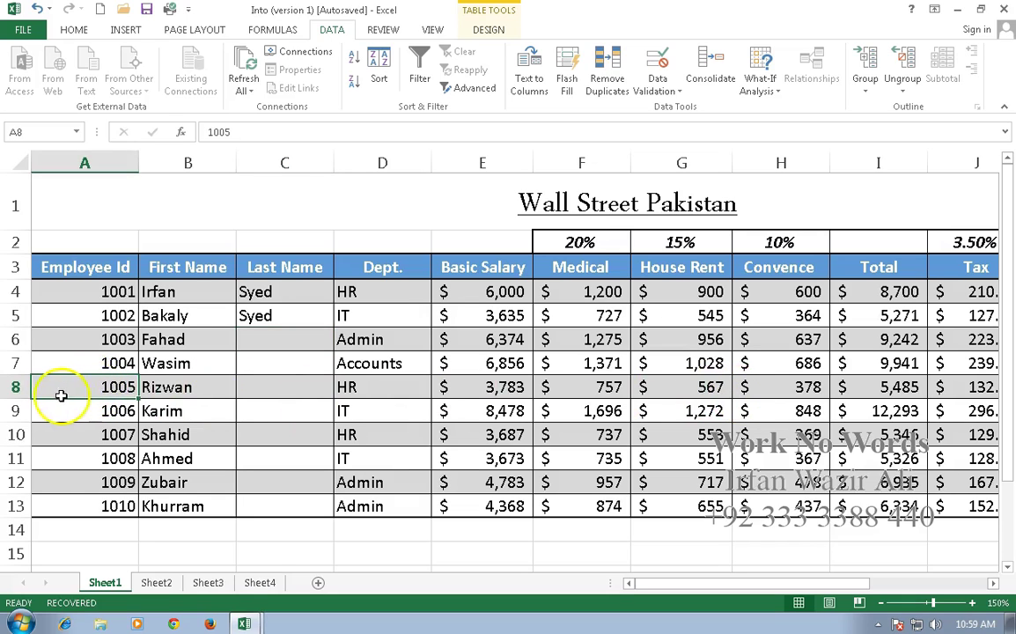
pyautogui.rightClick(15, 387)
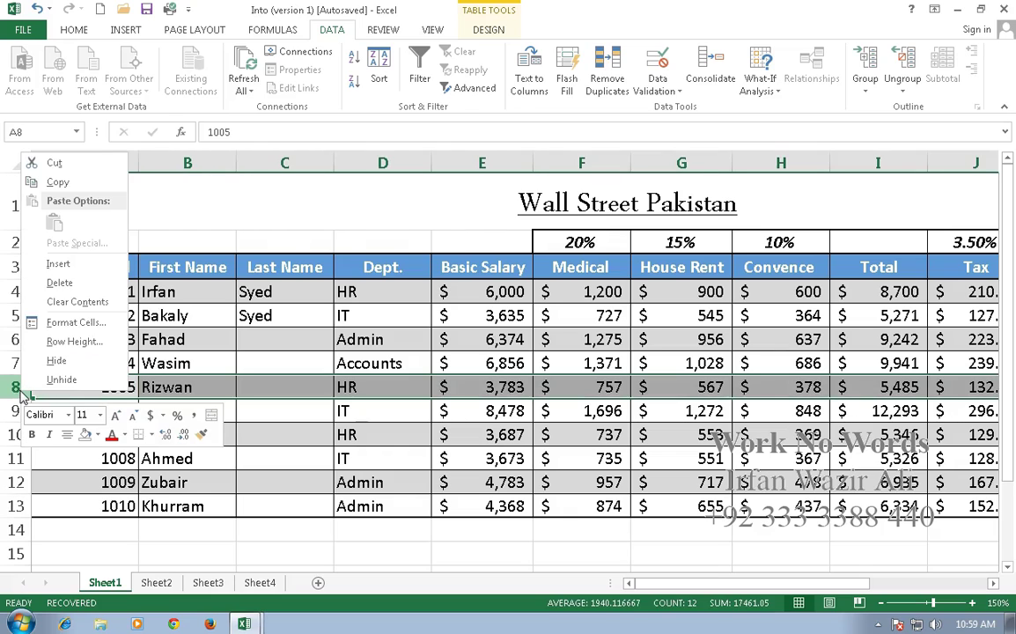
pyautogui.click(75, 285)
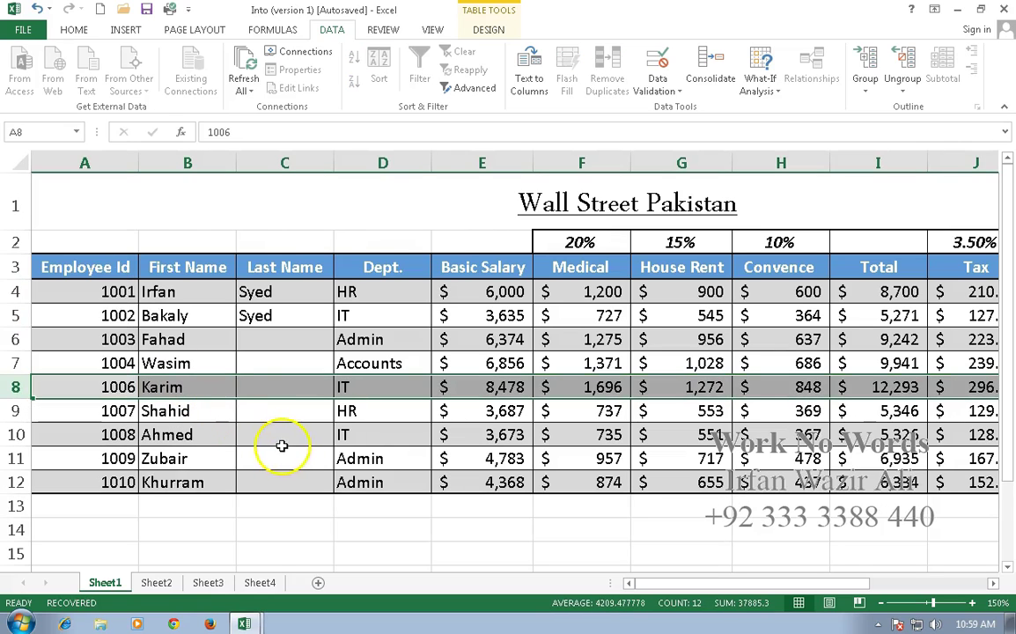
pyautogui.click(284, 451)
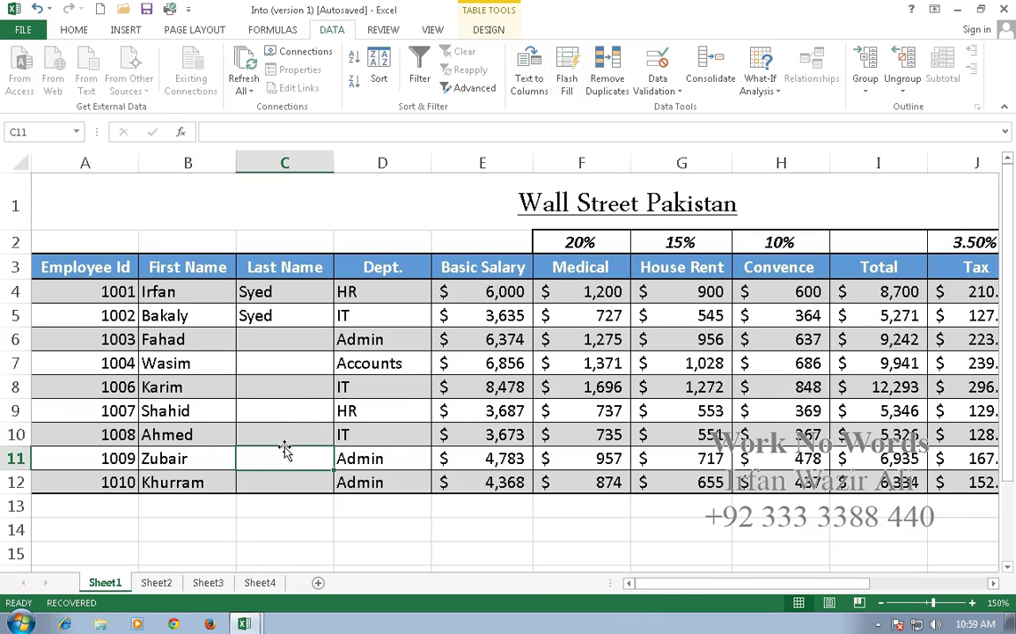
pyautogui.click(37, 12)
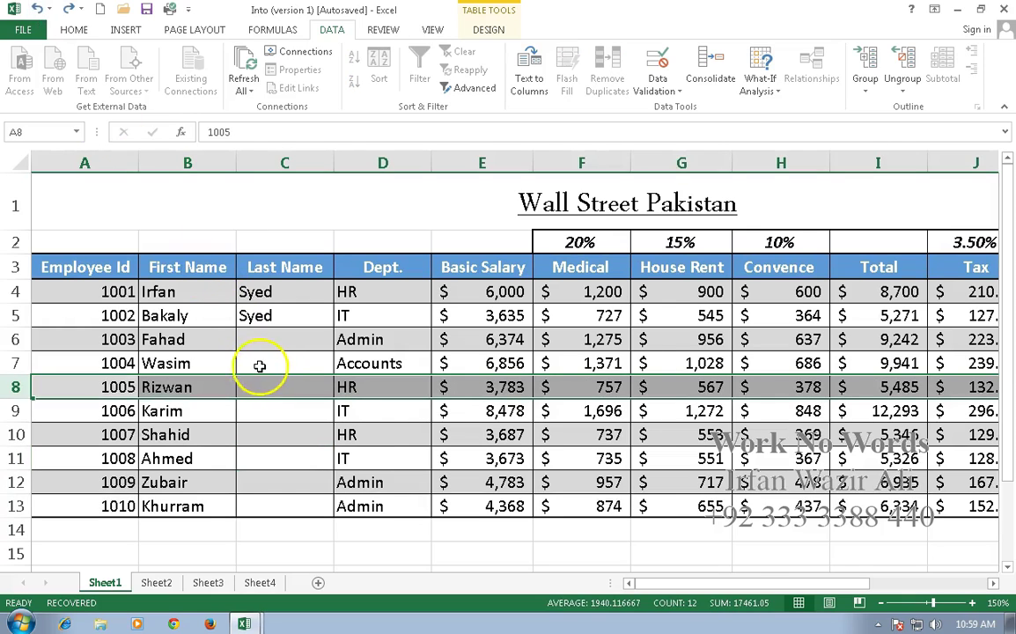
pyautogui.click(272, 363)
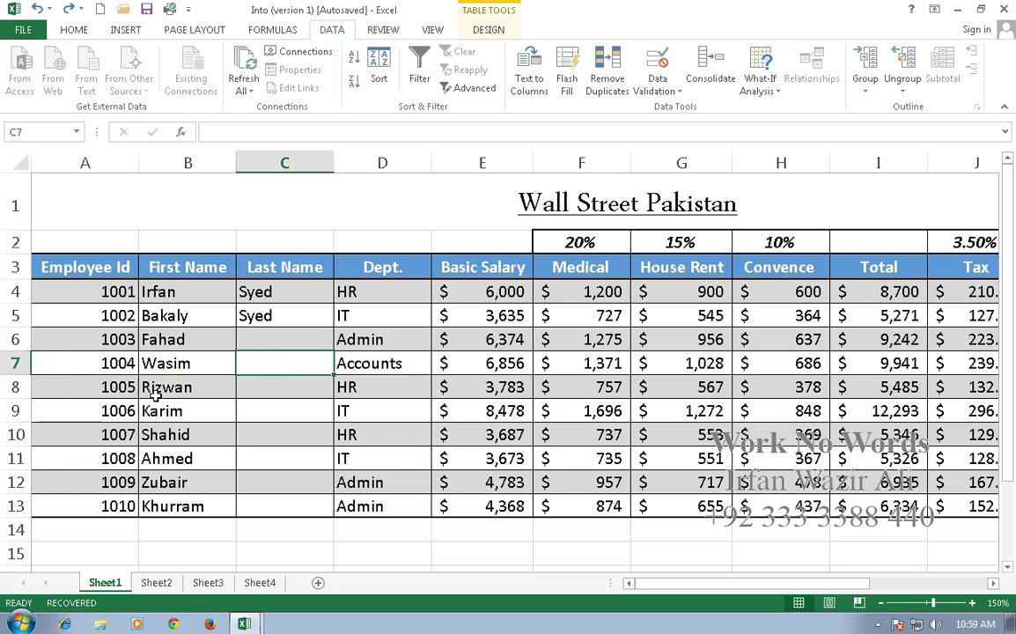
# Insert a blank row above the employee record in row 7.
pyautogui.rightClick(16, 363)
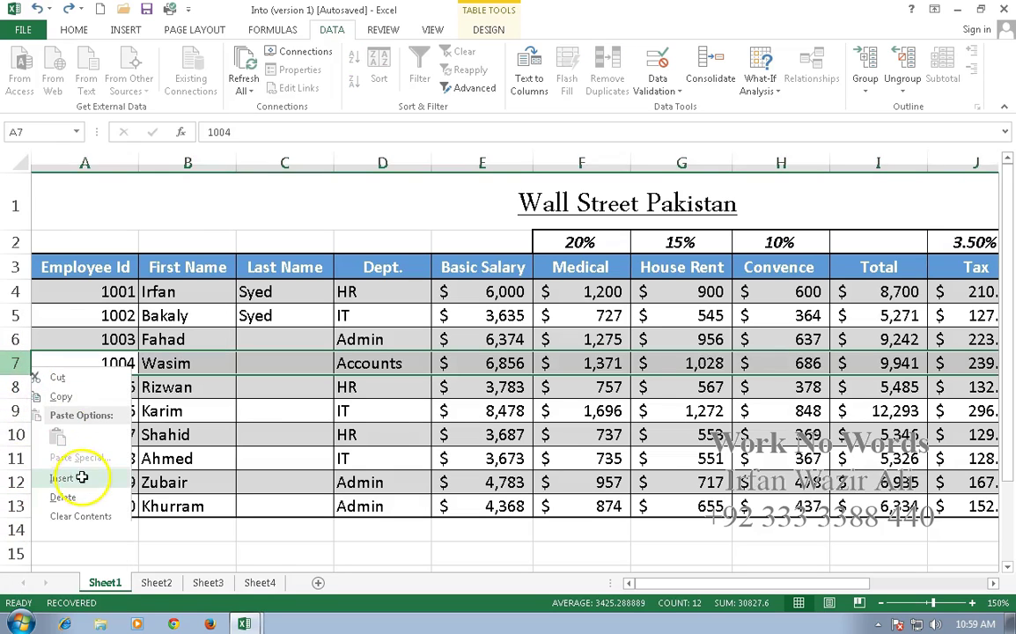
pyautogui.click(81, 477)
pyautogui.click(254, 426)
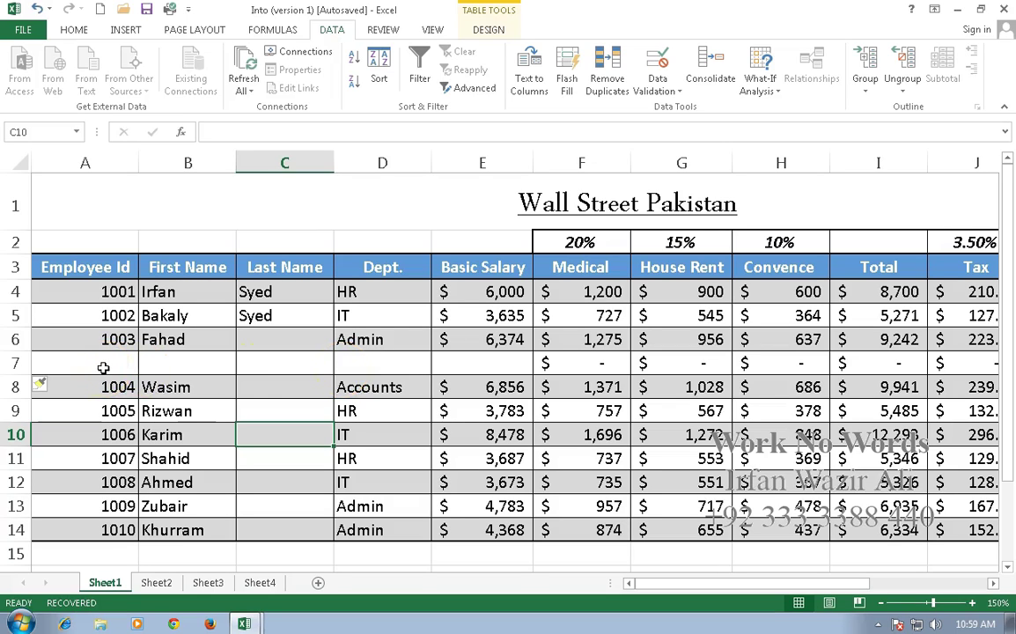
# View the Dept. choices for the blank row 7 and set its Basic Salary in E7 to 5456.
pyautogui.click(414, 362)
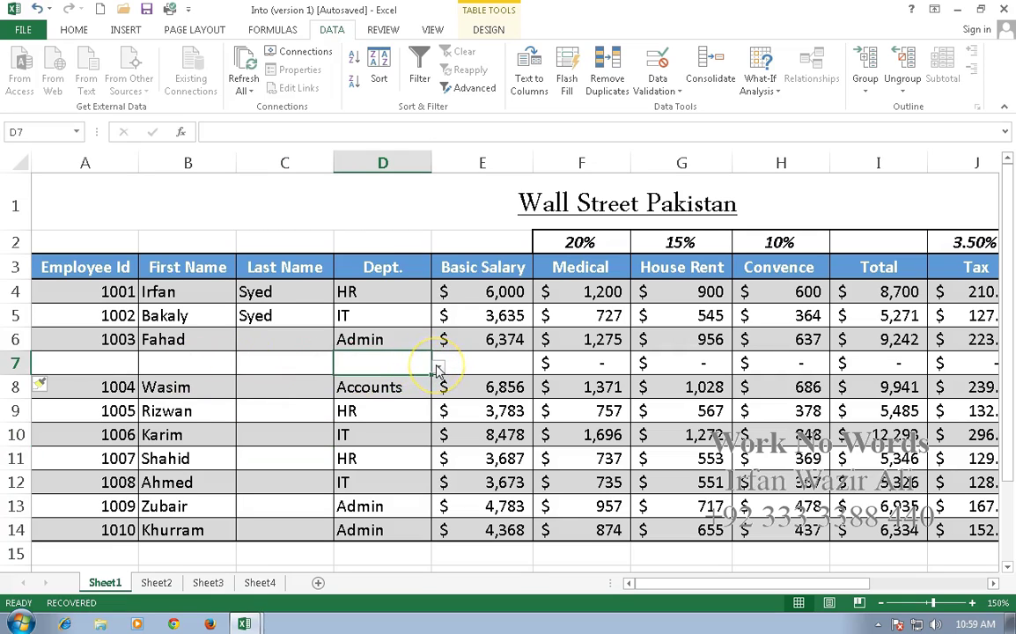
pyautogui.click(437, 366)
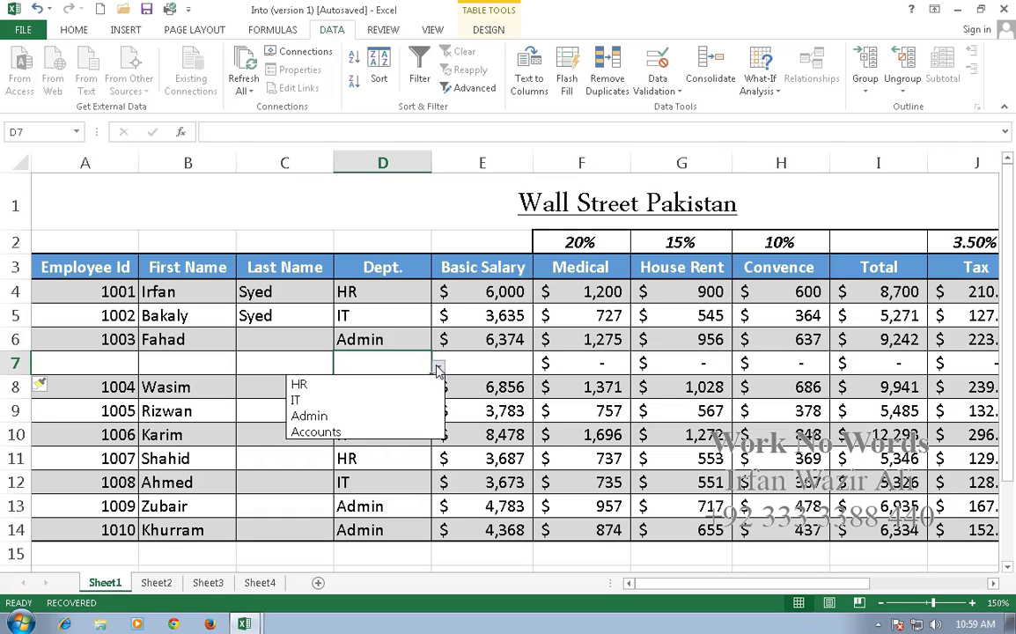
pyautogui.click(438, 367)
pyautogui.click(503, 363)
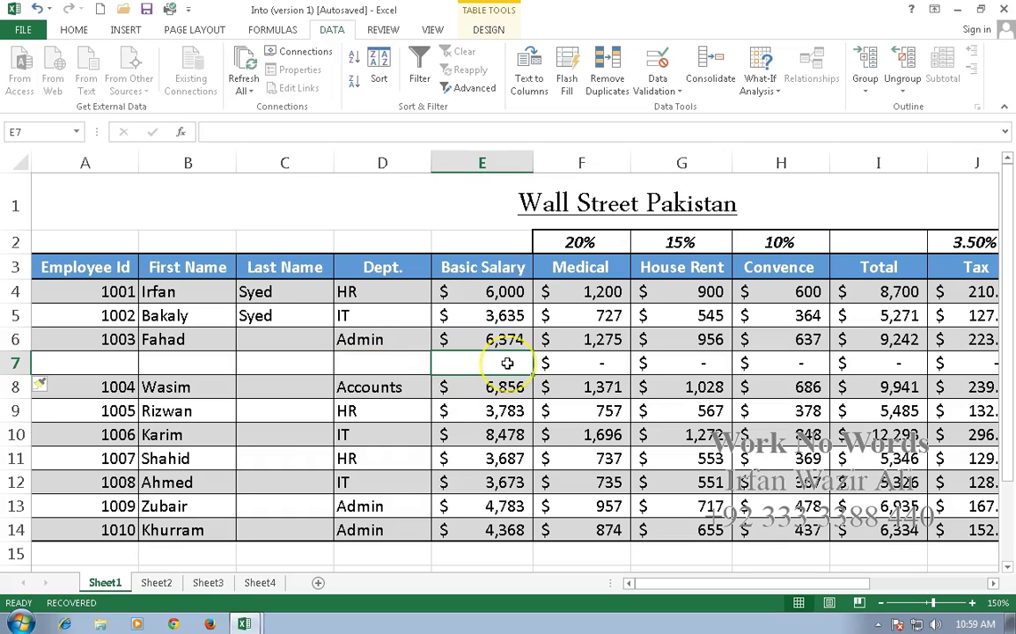
pyautogui.write('5456')
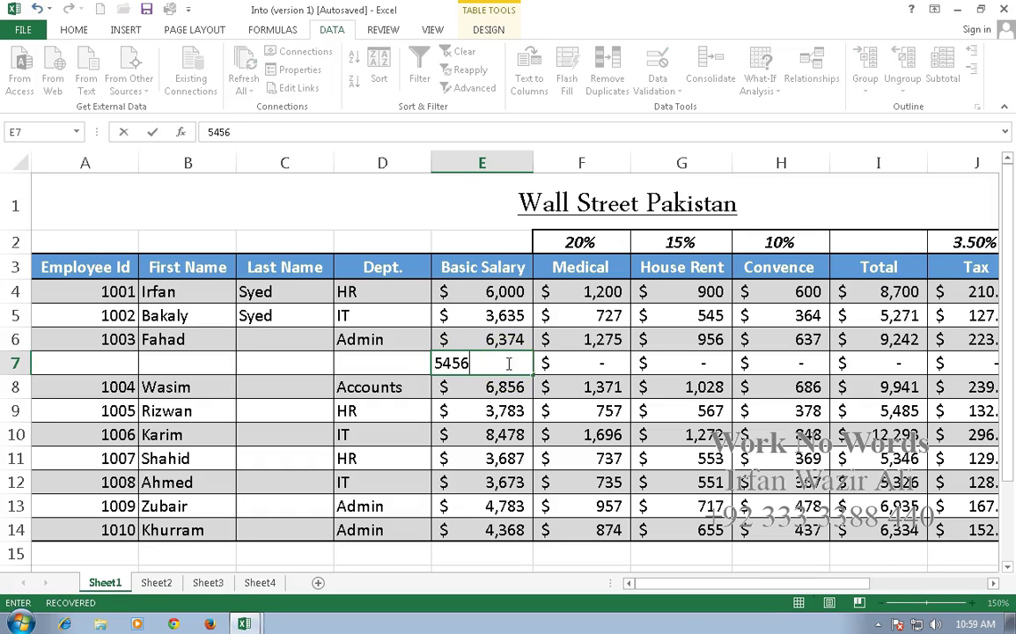
pyautogui.click(588, 363)
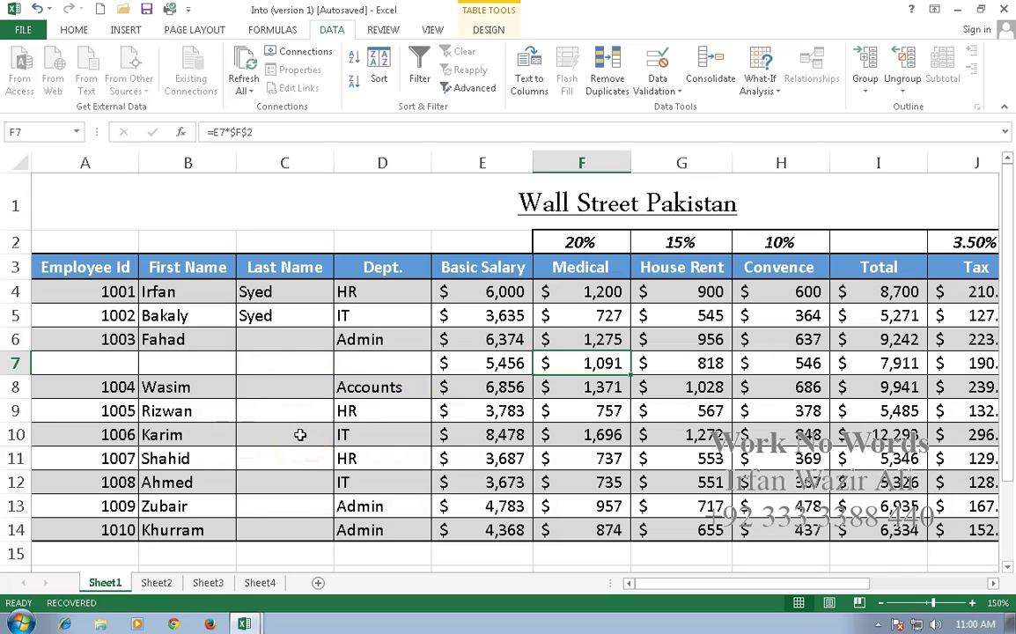
# Delete the inserted row 7 from the salary table.
pyautogui.rightClick(20, 363)
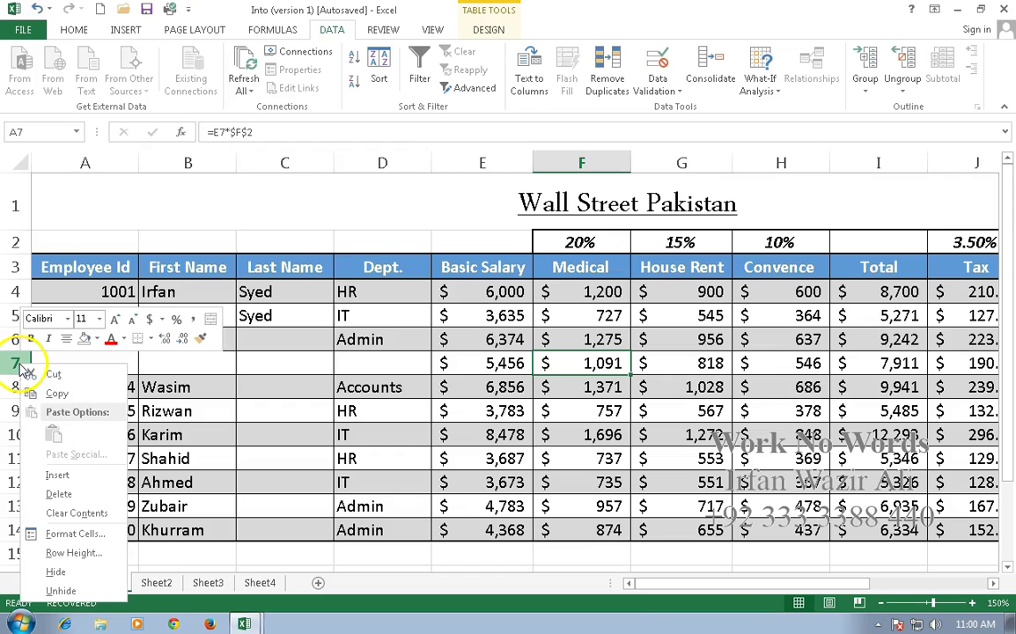
pyautogui.click(58, 494)
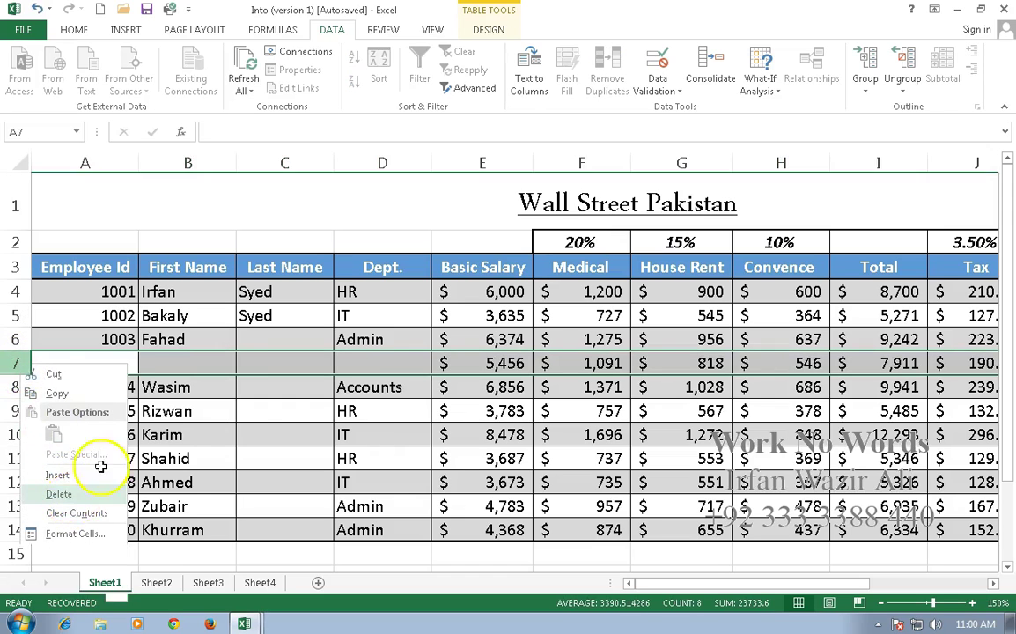
pyautogui.click(395, 430)
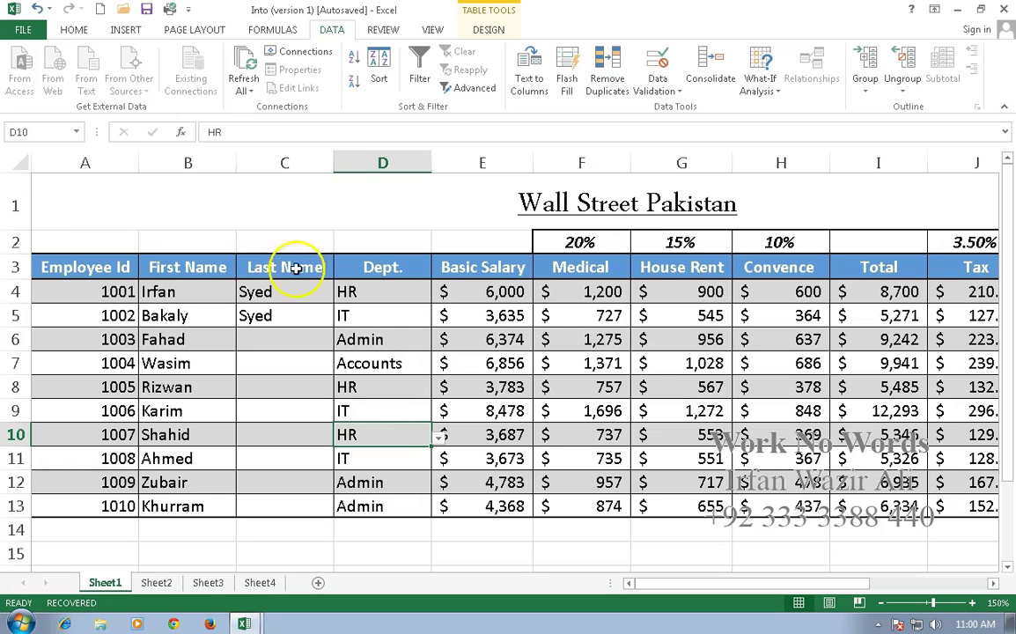
# Delete the Last Name column, C, from the salary table.
pyautogui.rightClick(280, 164)
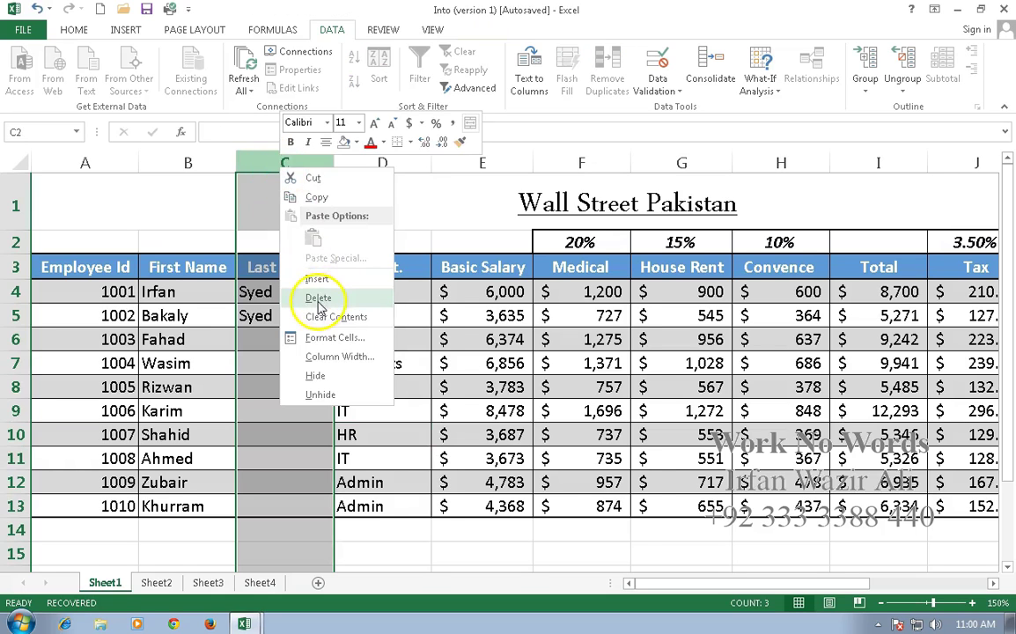
pyautogui.click(318, 297)
pyautogui.click(490, 384)
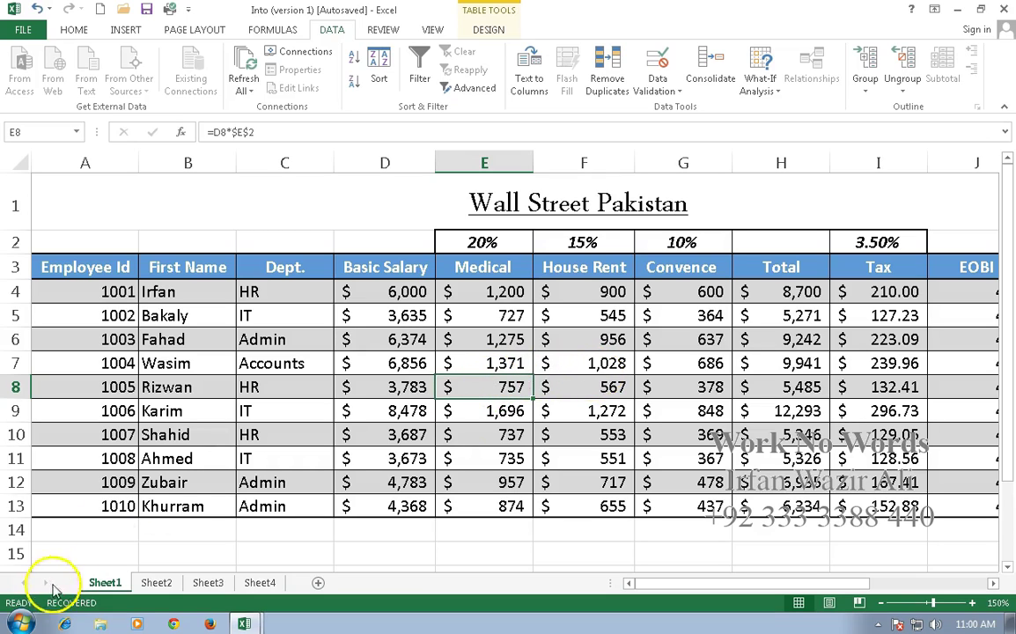
# Apply the 40% - Accent2 cell style to the Employee Id values in A4:A13.
pyautogui.click(387, 339)
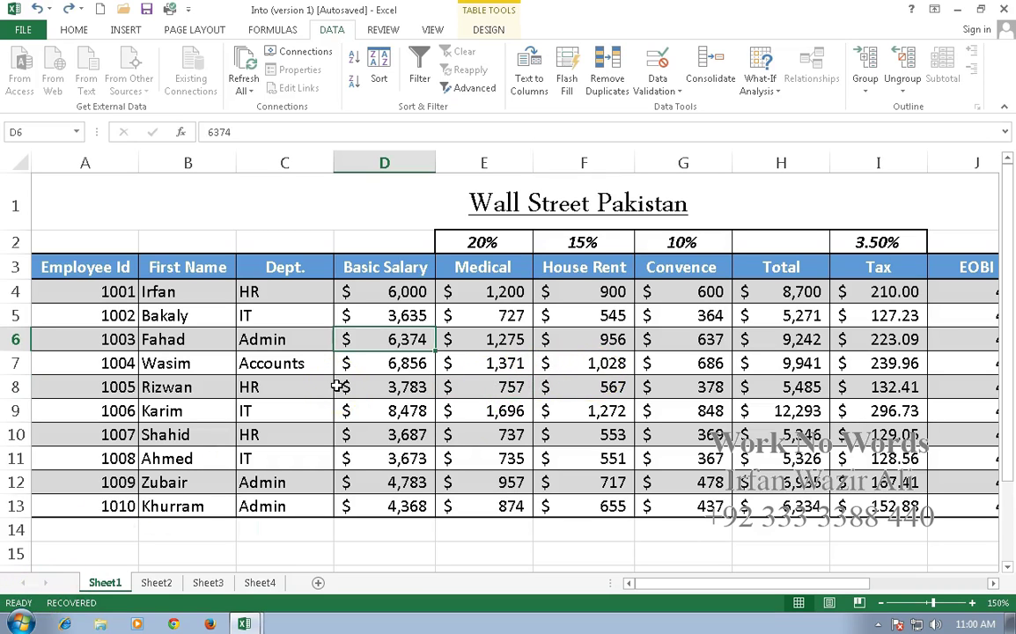
pyautogui.click(83, 29)
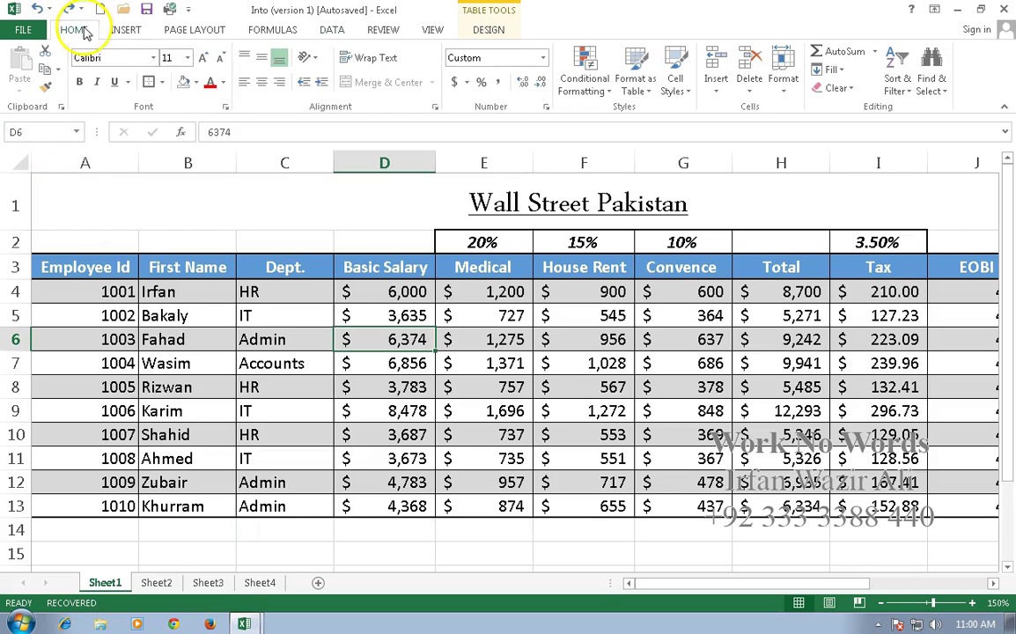
pyautogui.click(690, 95)
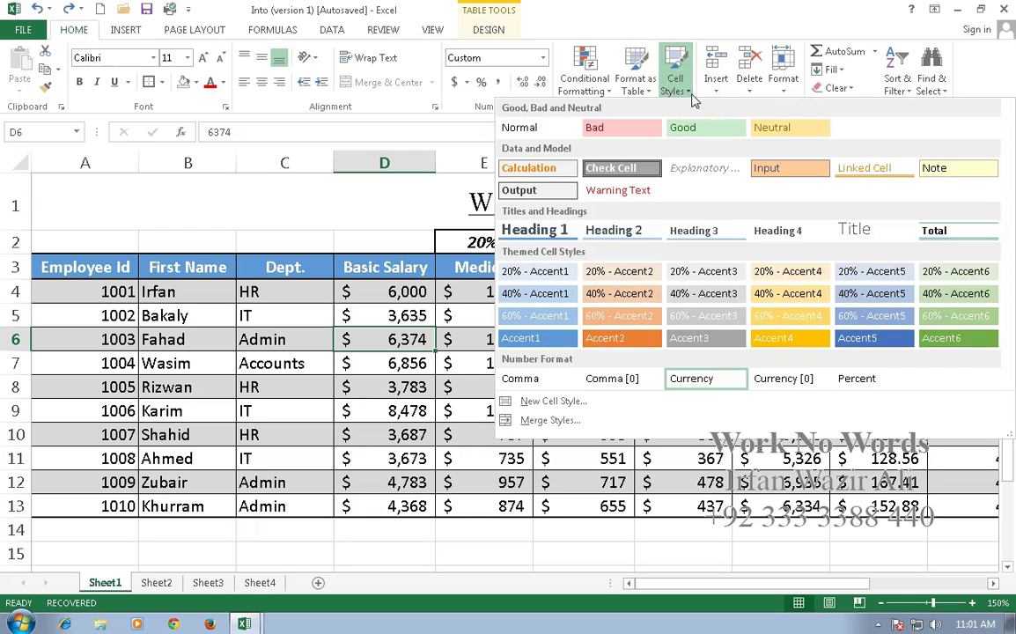
pyautogui.click(270, 374)
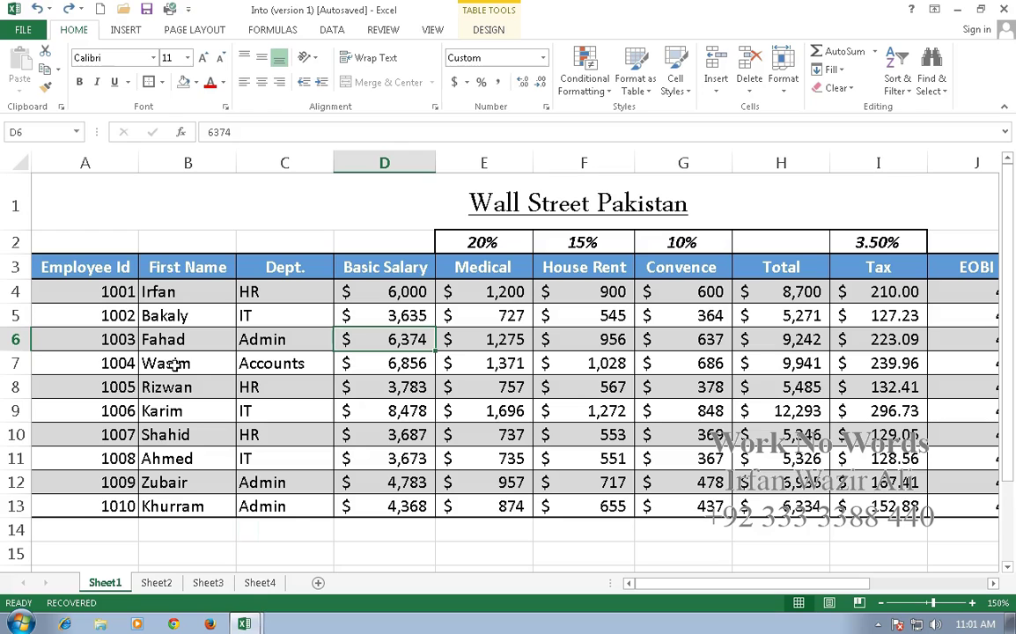
pyautogui.moveTo(112, 298); pyautogui.dragTo(102, 506)
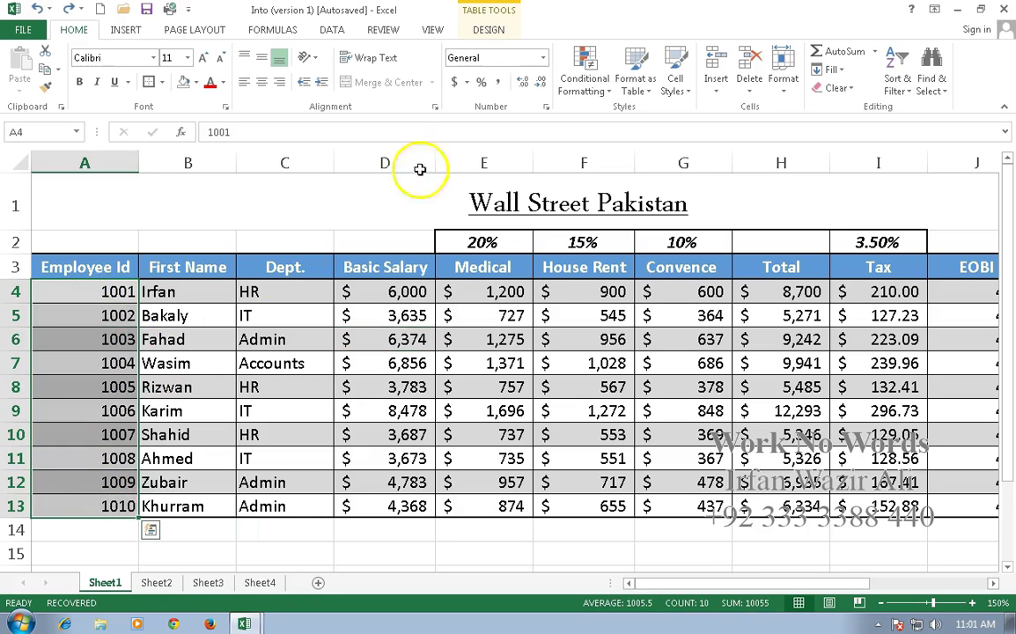
pyautogui.click(685, 92)
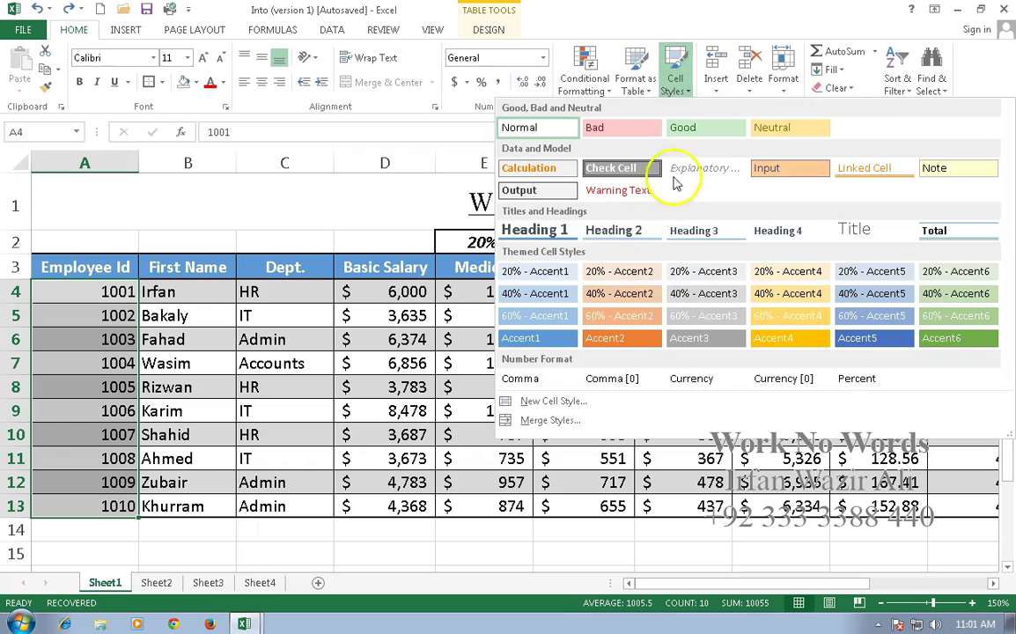
pyautogui.click(640, 296)
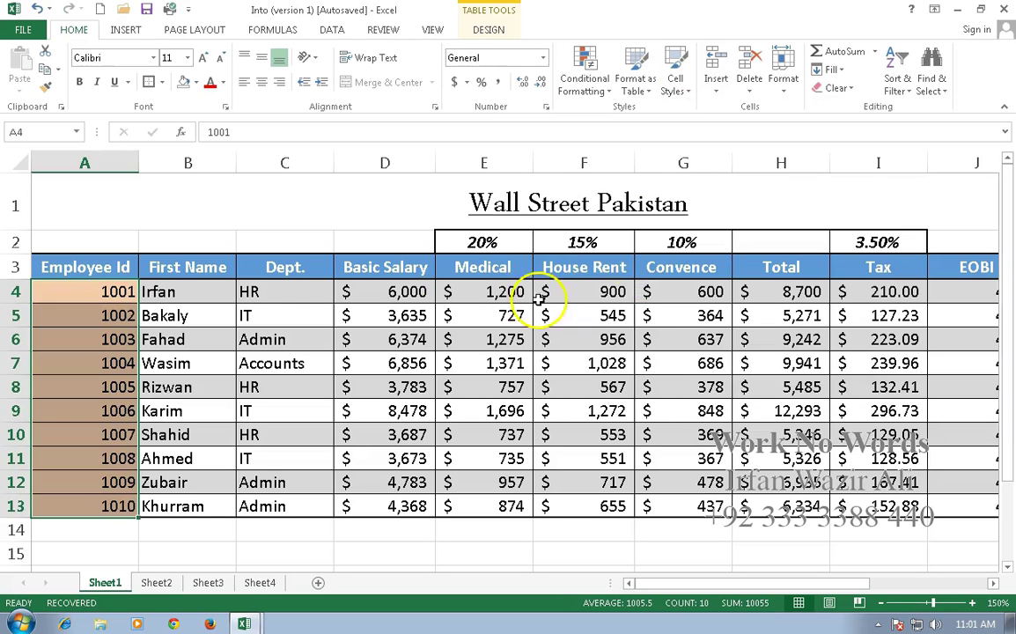
# Try the Heading 4 cell style on the header cells A3:J3, and apply the Accent5 cell style to them instead.
pyautogui.click(82, 268)
pyautogui.moveTo(438, 271); pyautogui.dragTo(971, 272)
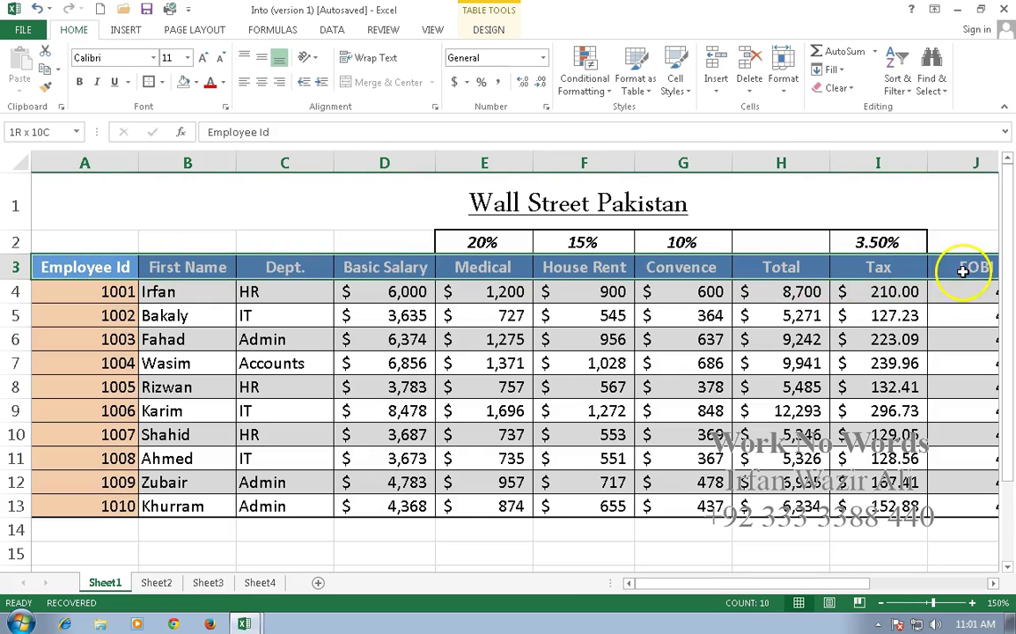
pyautogui.click(677, 85)
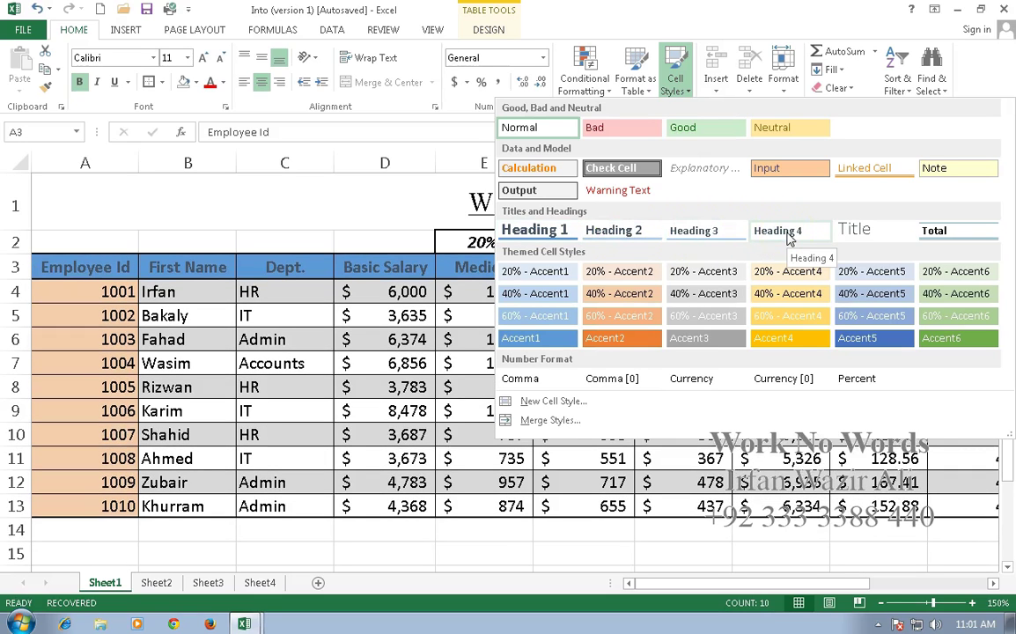
pyautogui.click(790, 234)
pyautogui.click(677, 88)
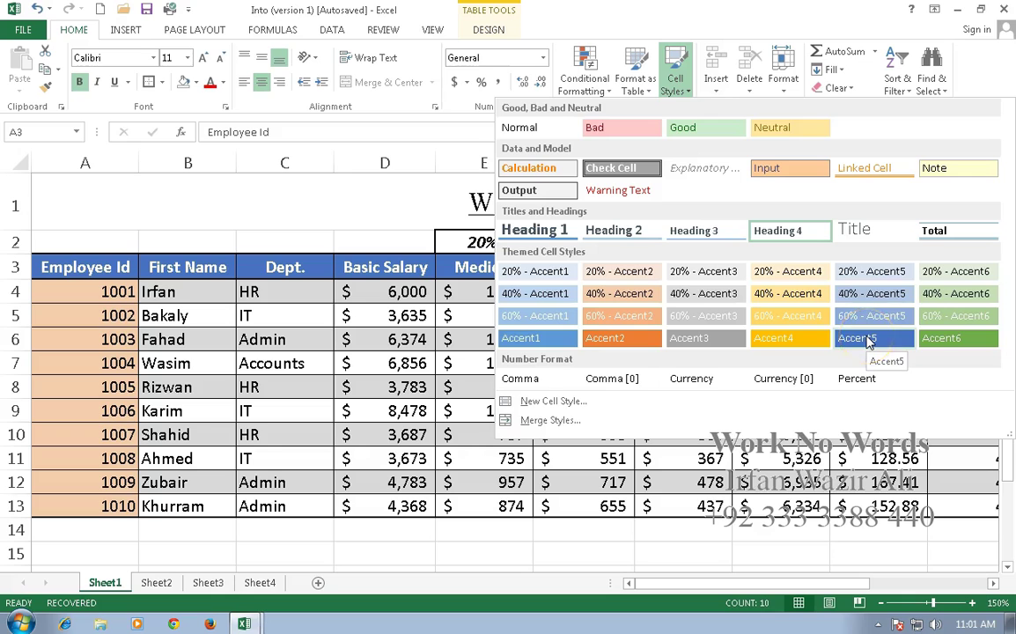
pyautogui.click(498, 338)
pyautogui.click(507, 341)
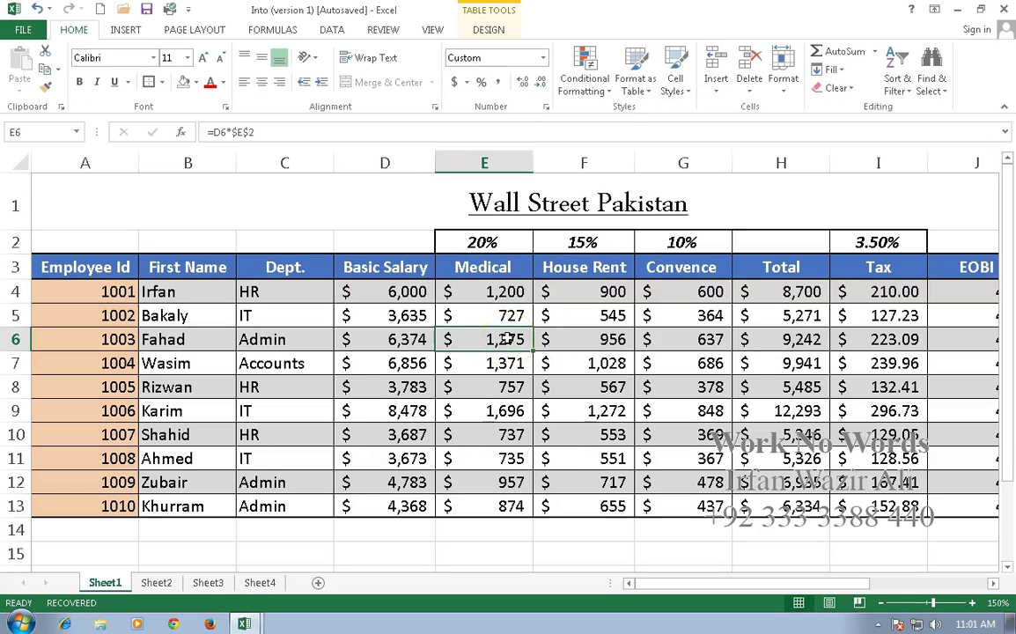
# Preview other themed cell styles, such as 60% - Accent2, on the header cells in row 3 without applying one.
pyautogui.click(99, 267)
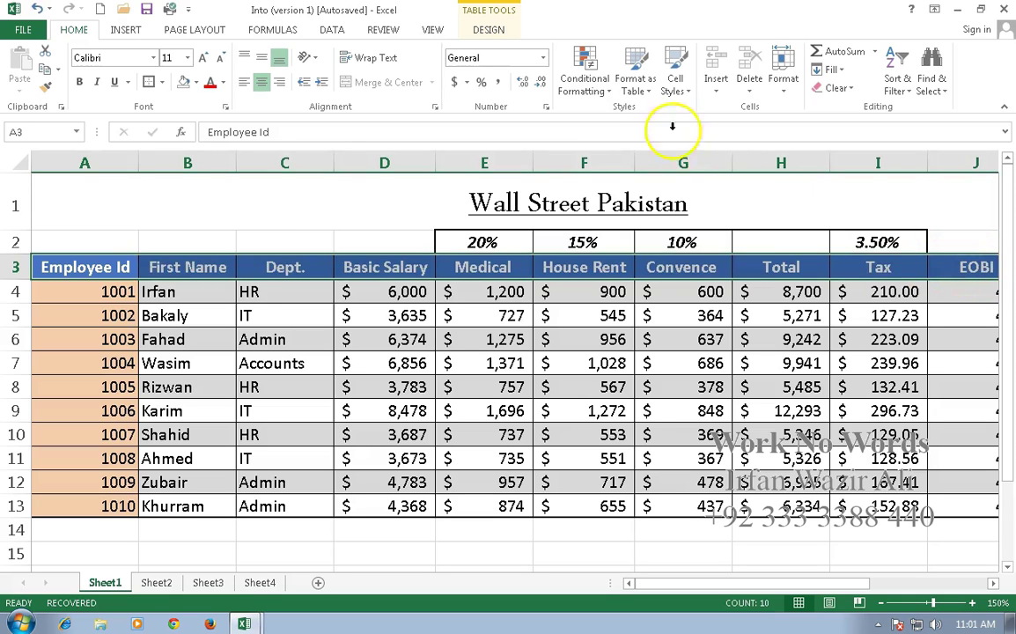
pyautogui.click(677, 91)
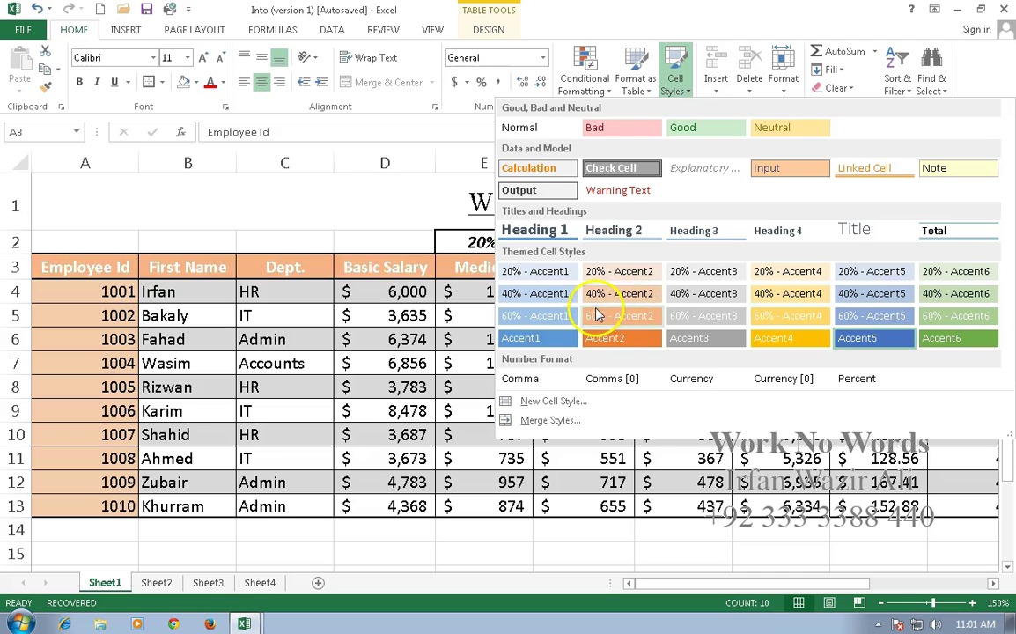
pyautogui.click(403, 386)
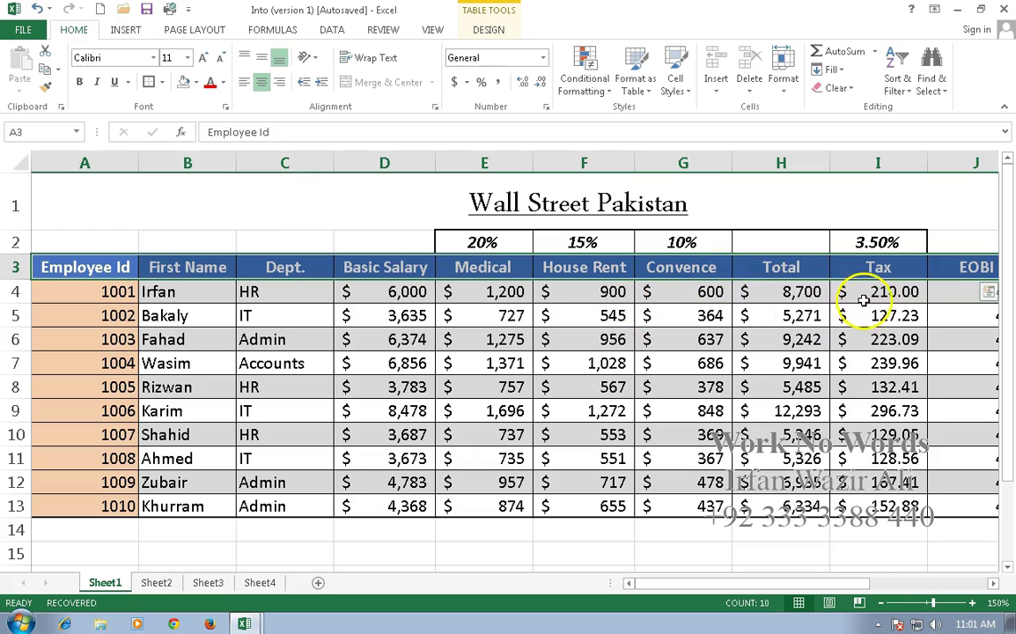
# Apply the Currency [0] cell style to the Tax values in I4:I13.
pyautogui.moveTo(867, 291); pyautogui.dragTo(902, 499)
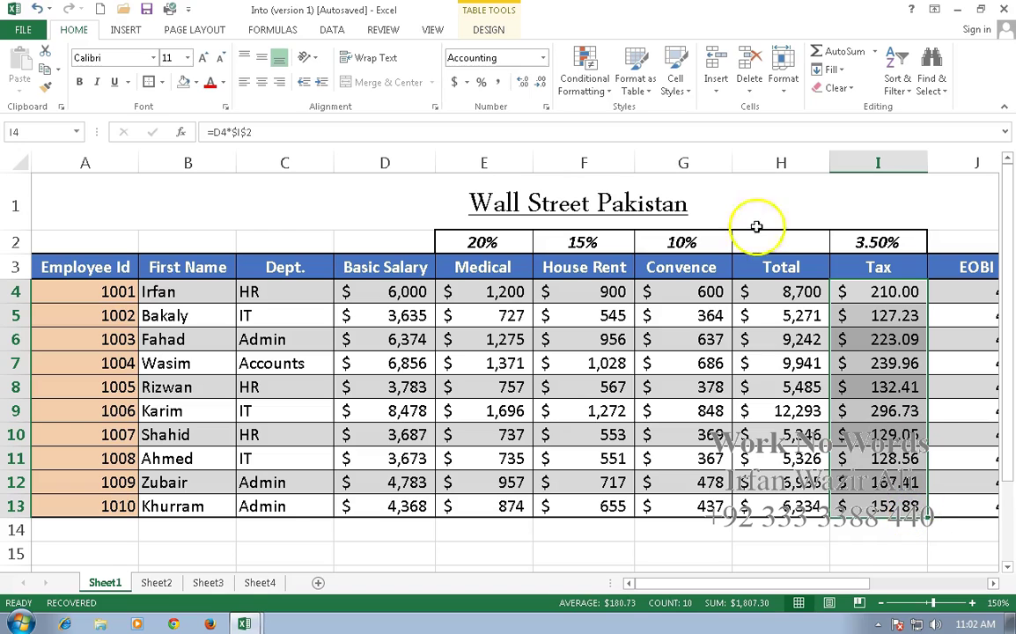
pyautogui.click(676, 78)
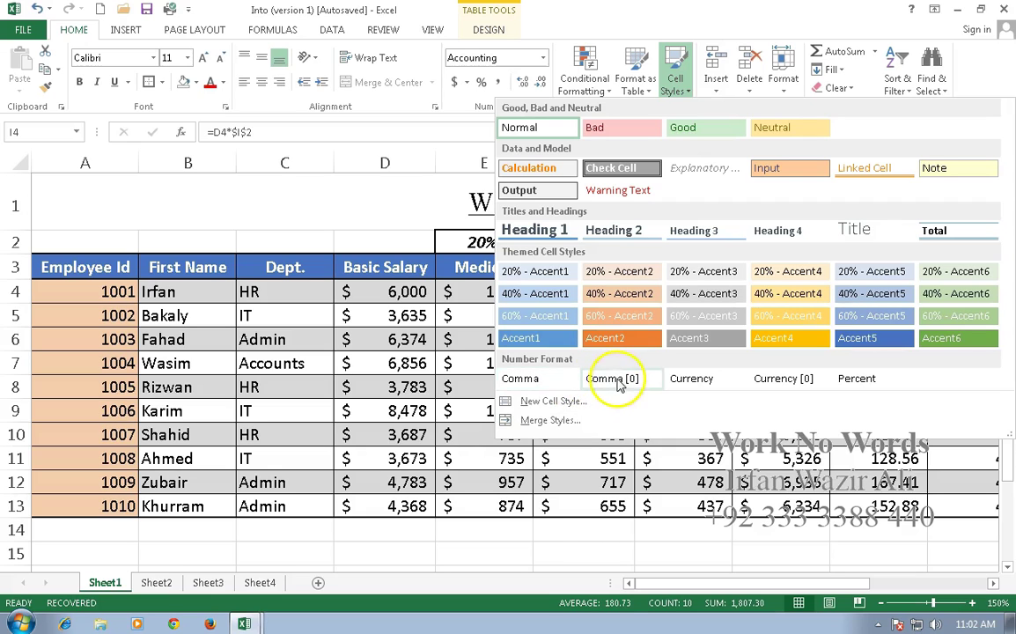
pyautogui.click(779, 384)
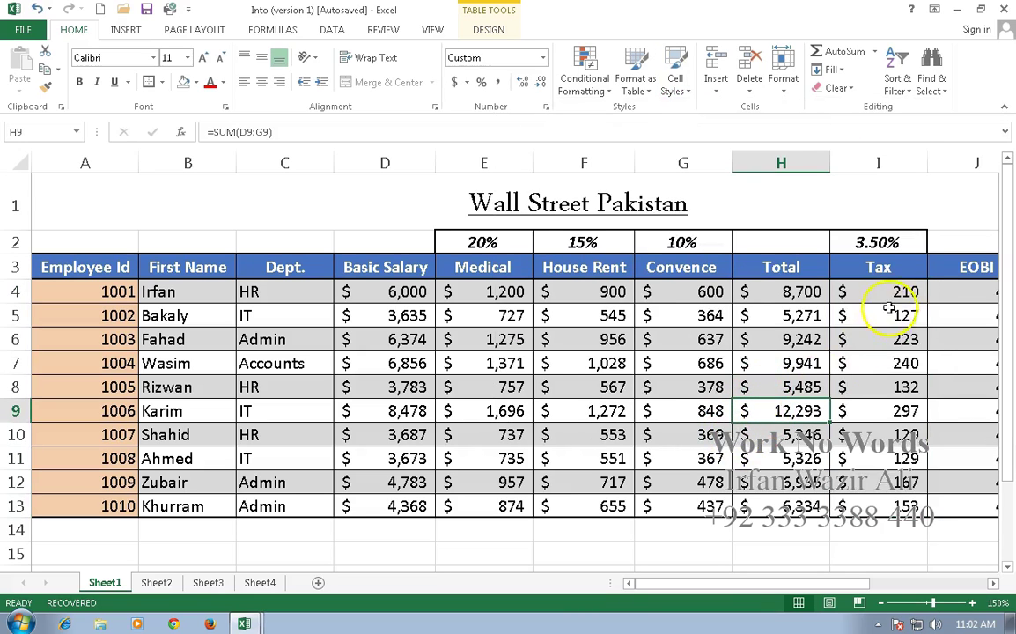
pyautogui.moveTo(885, 289); pyautogui.dragTo(896, 517)
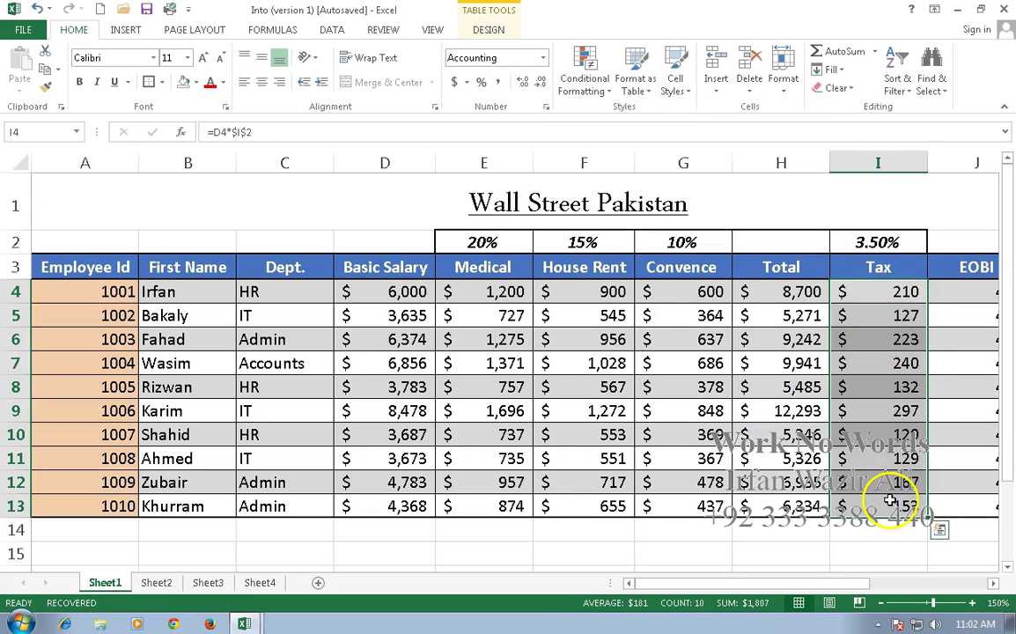